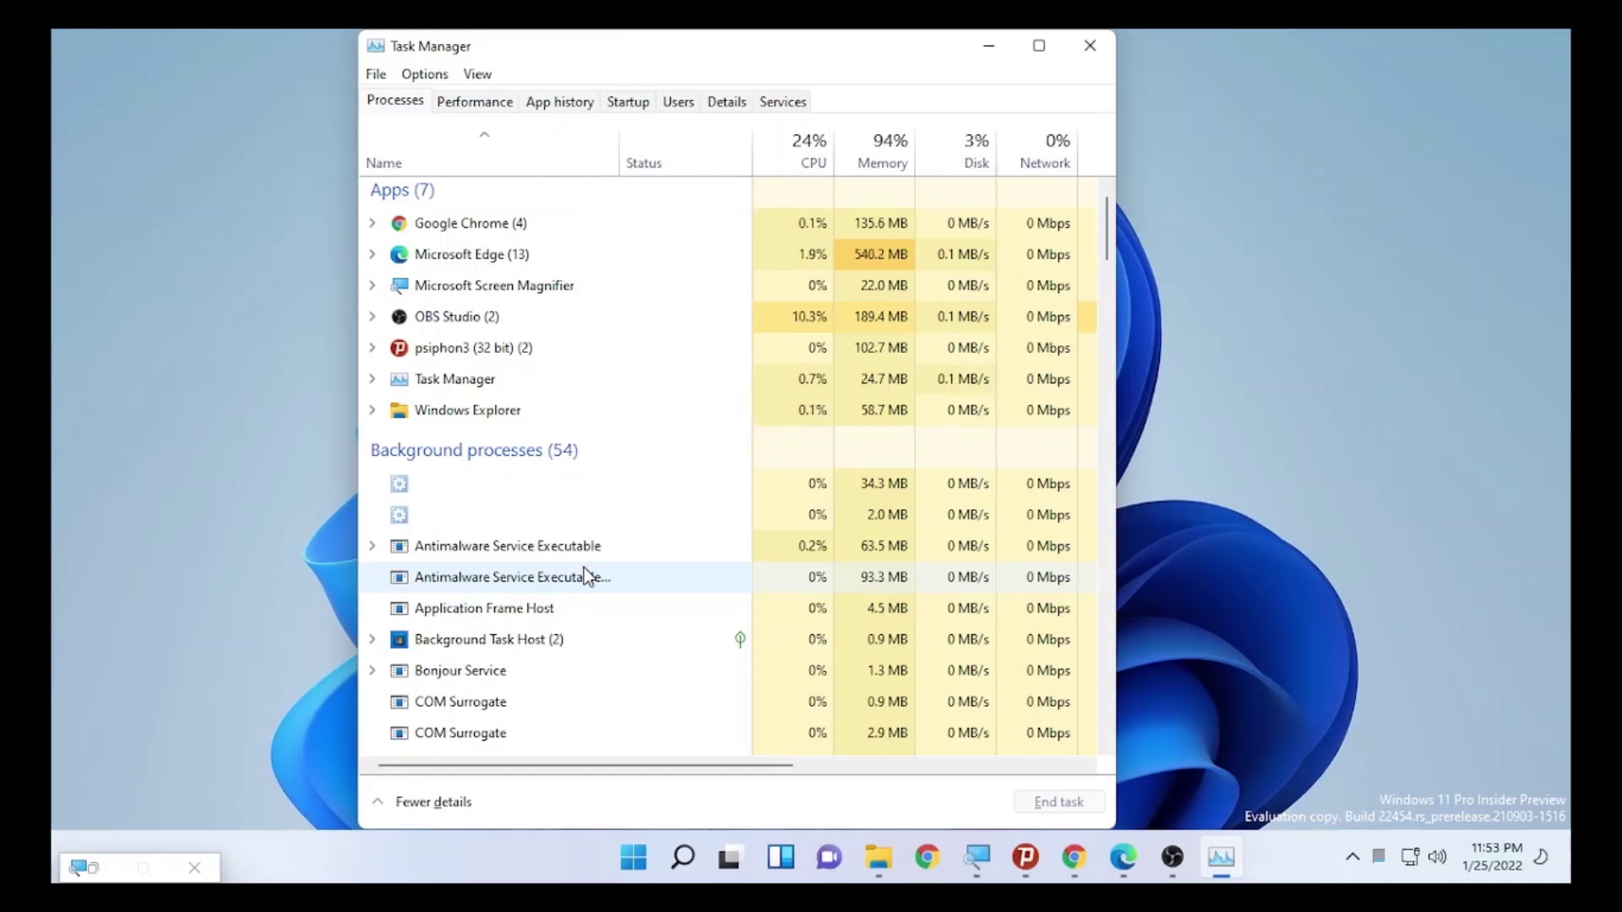
# Minimize Task Manager to reveal the Windows 11 desktop.
pyautogui.click(985, 37)
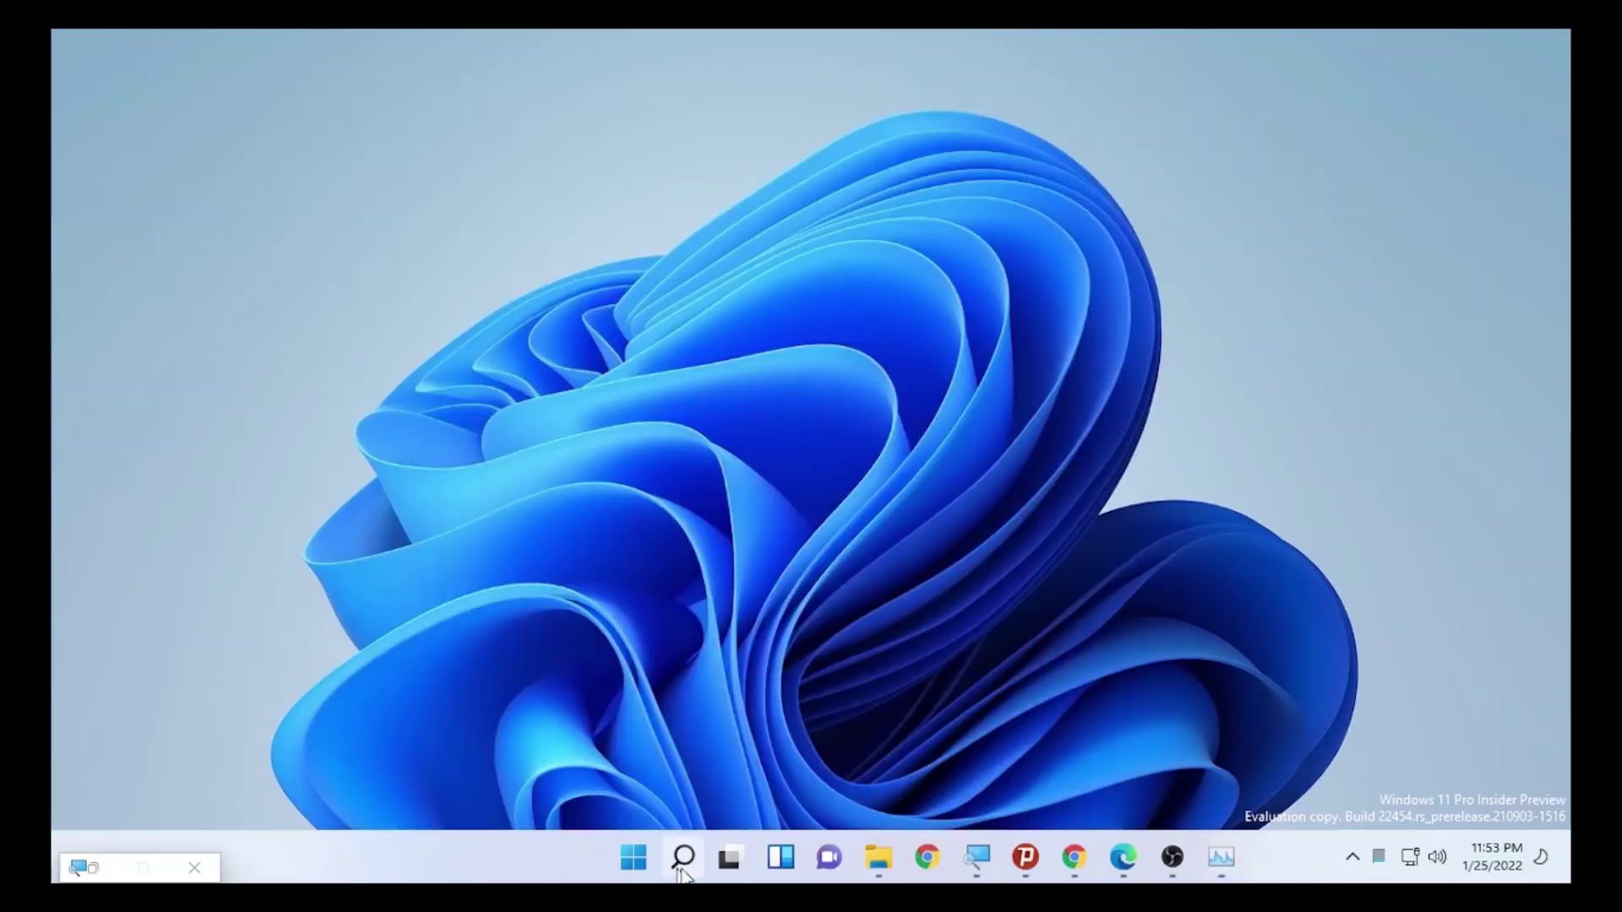
# Search the Start menu for 'windows security'.
pyautogui.moveTo(683, 874)
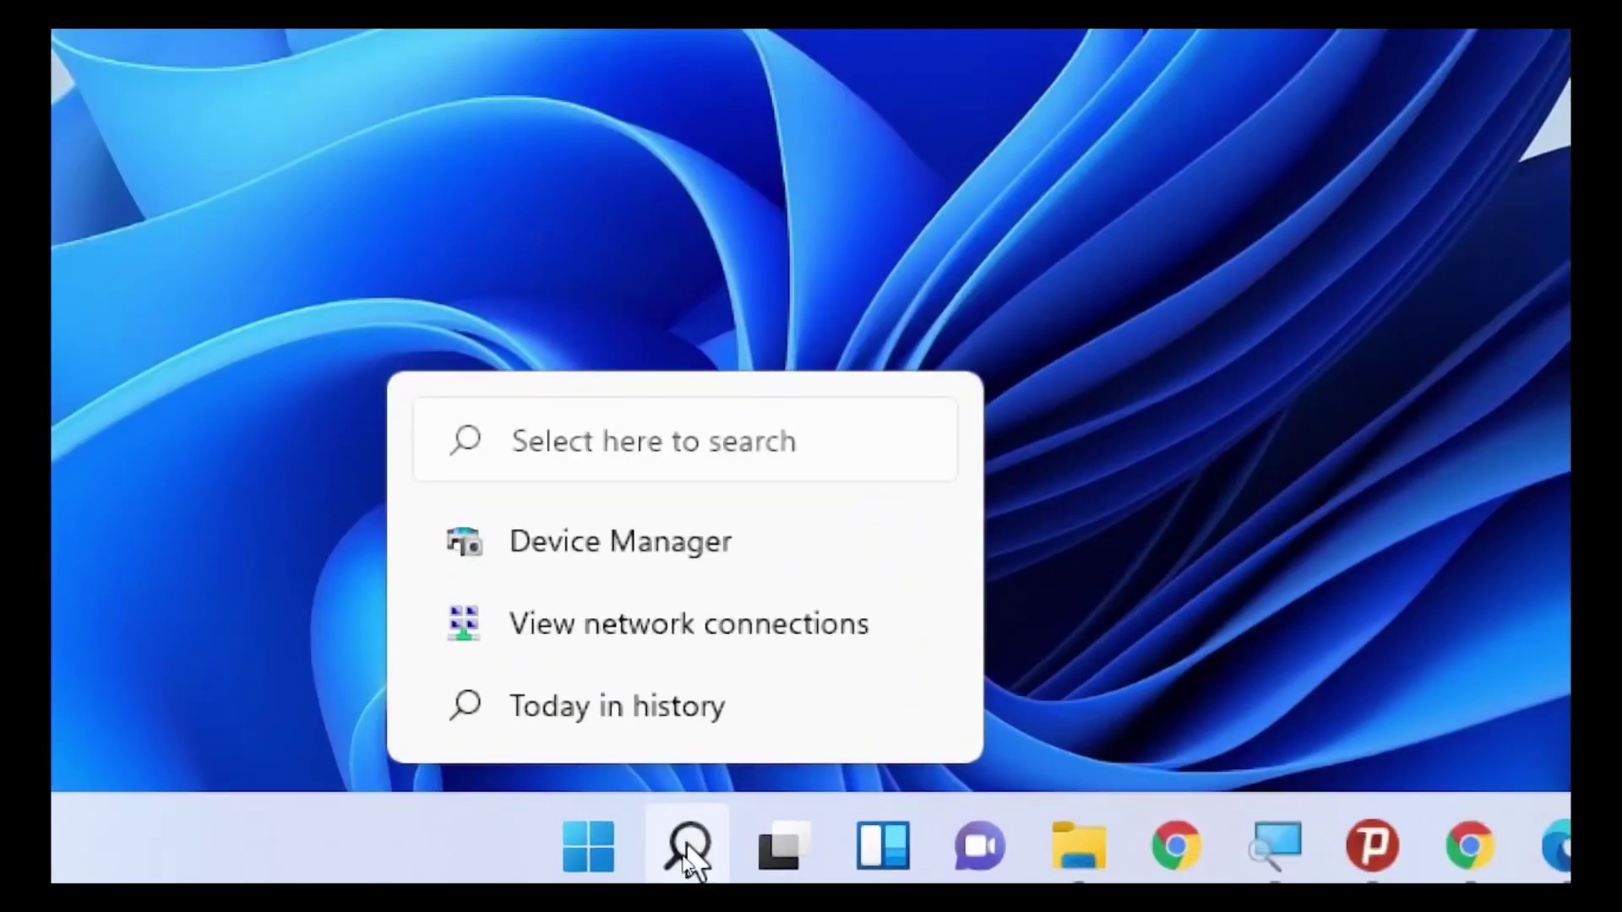
pyautogui.click(683, 863)
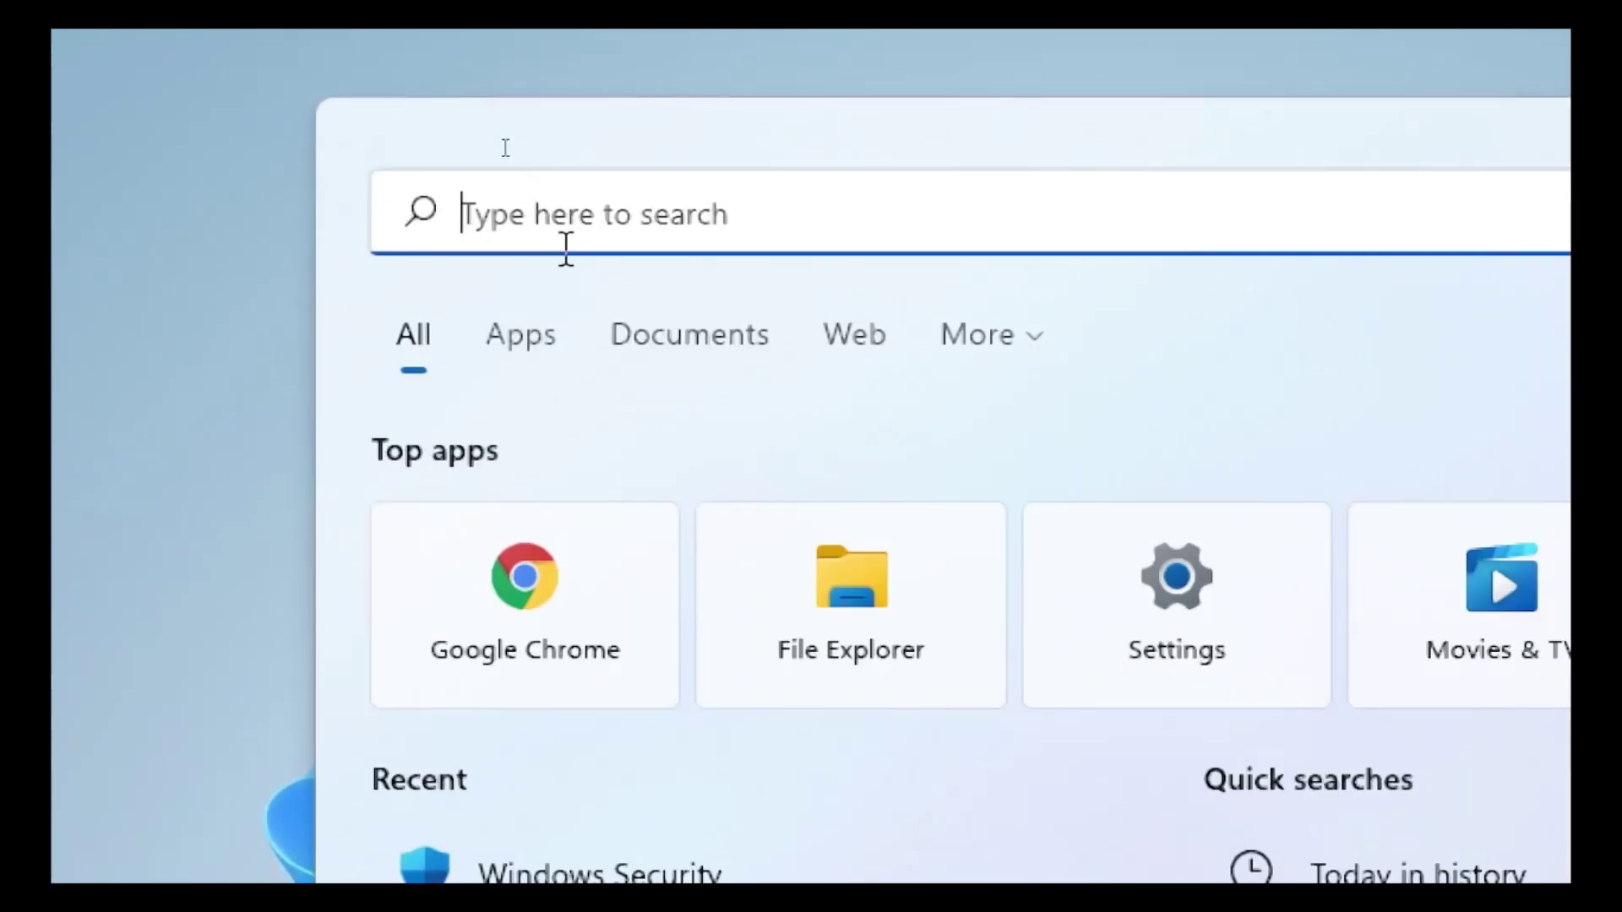
pyautogui.write('wi')
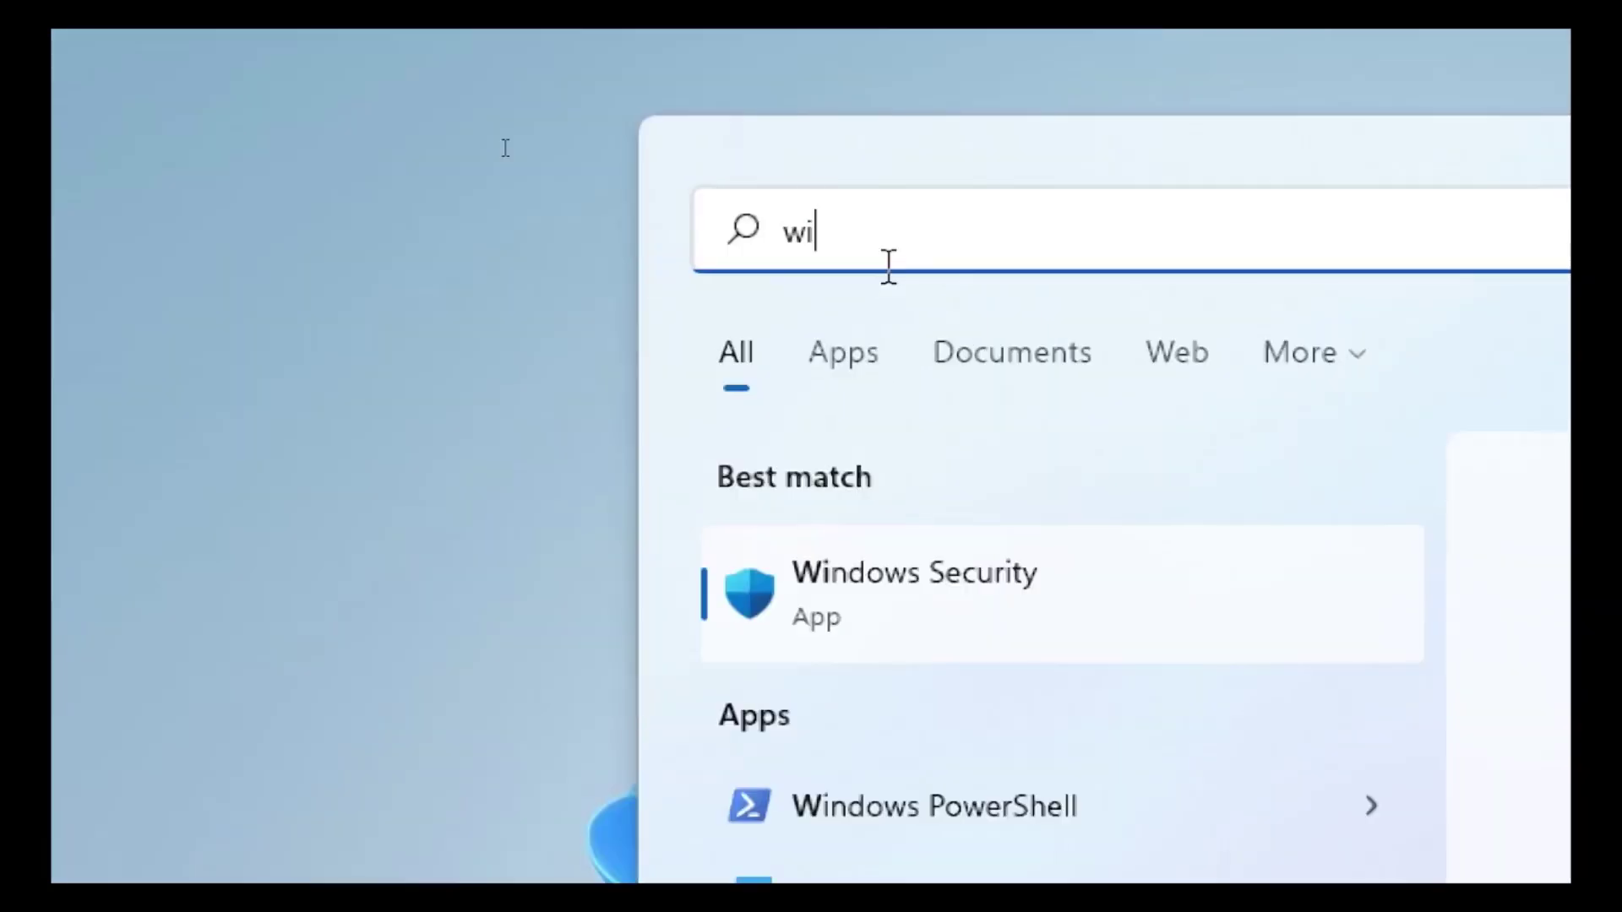
pyautogui.write('ndows')
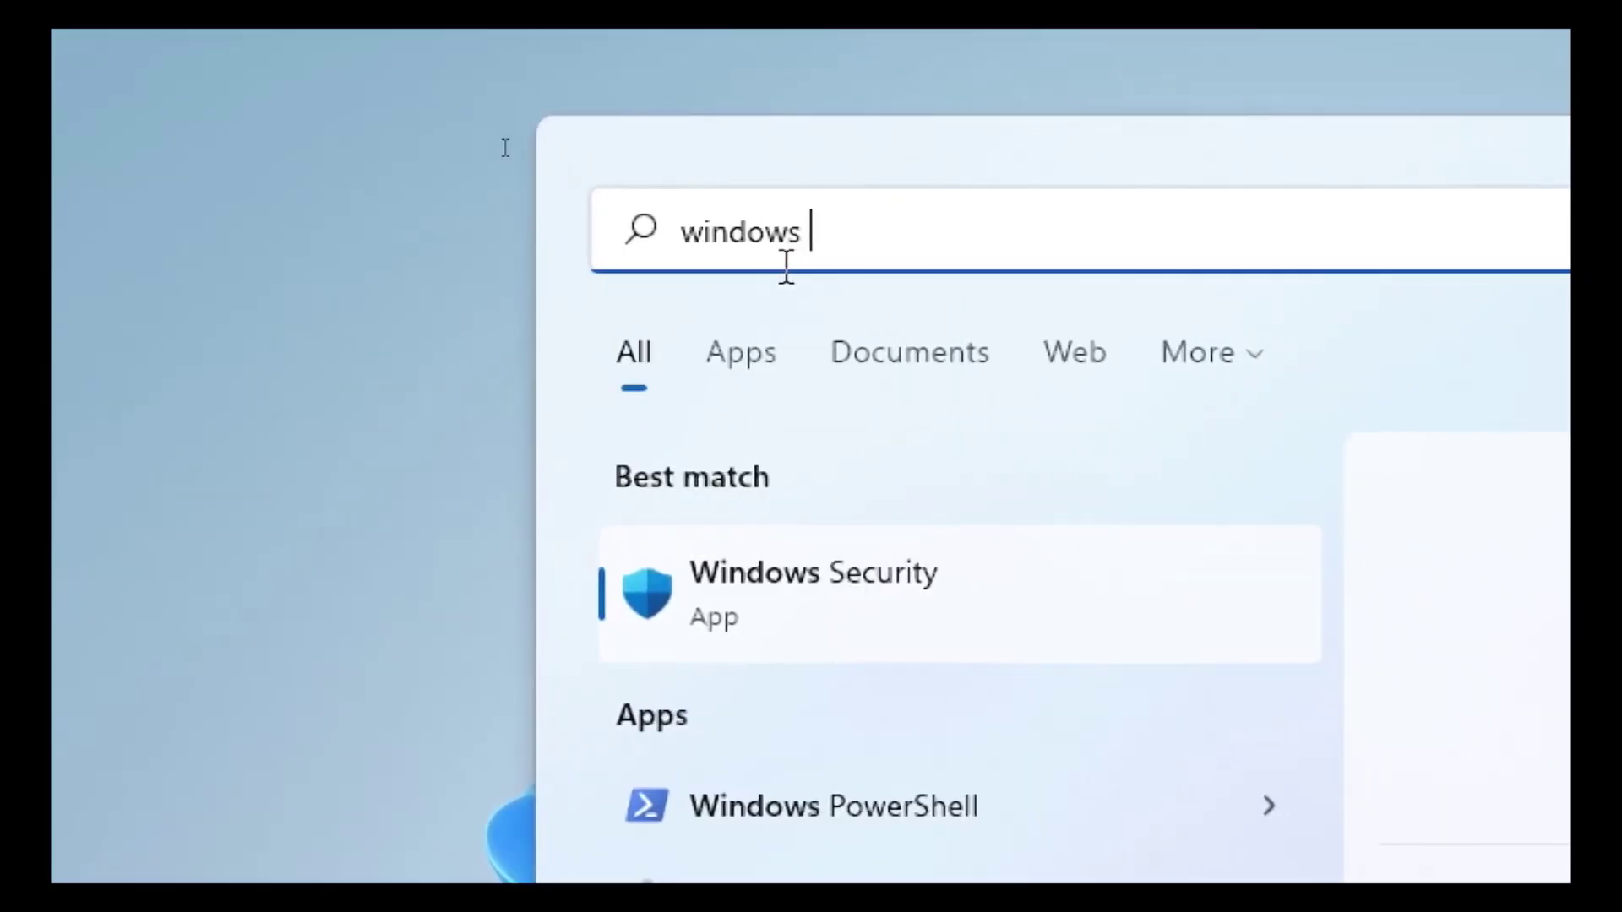
pyautogui.write(' securi')
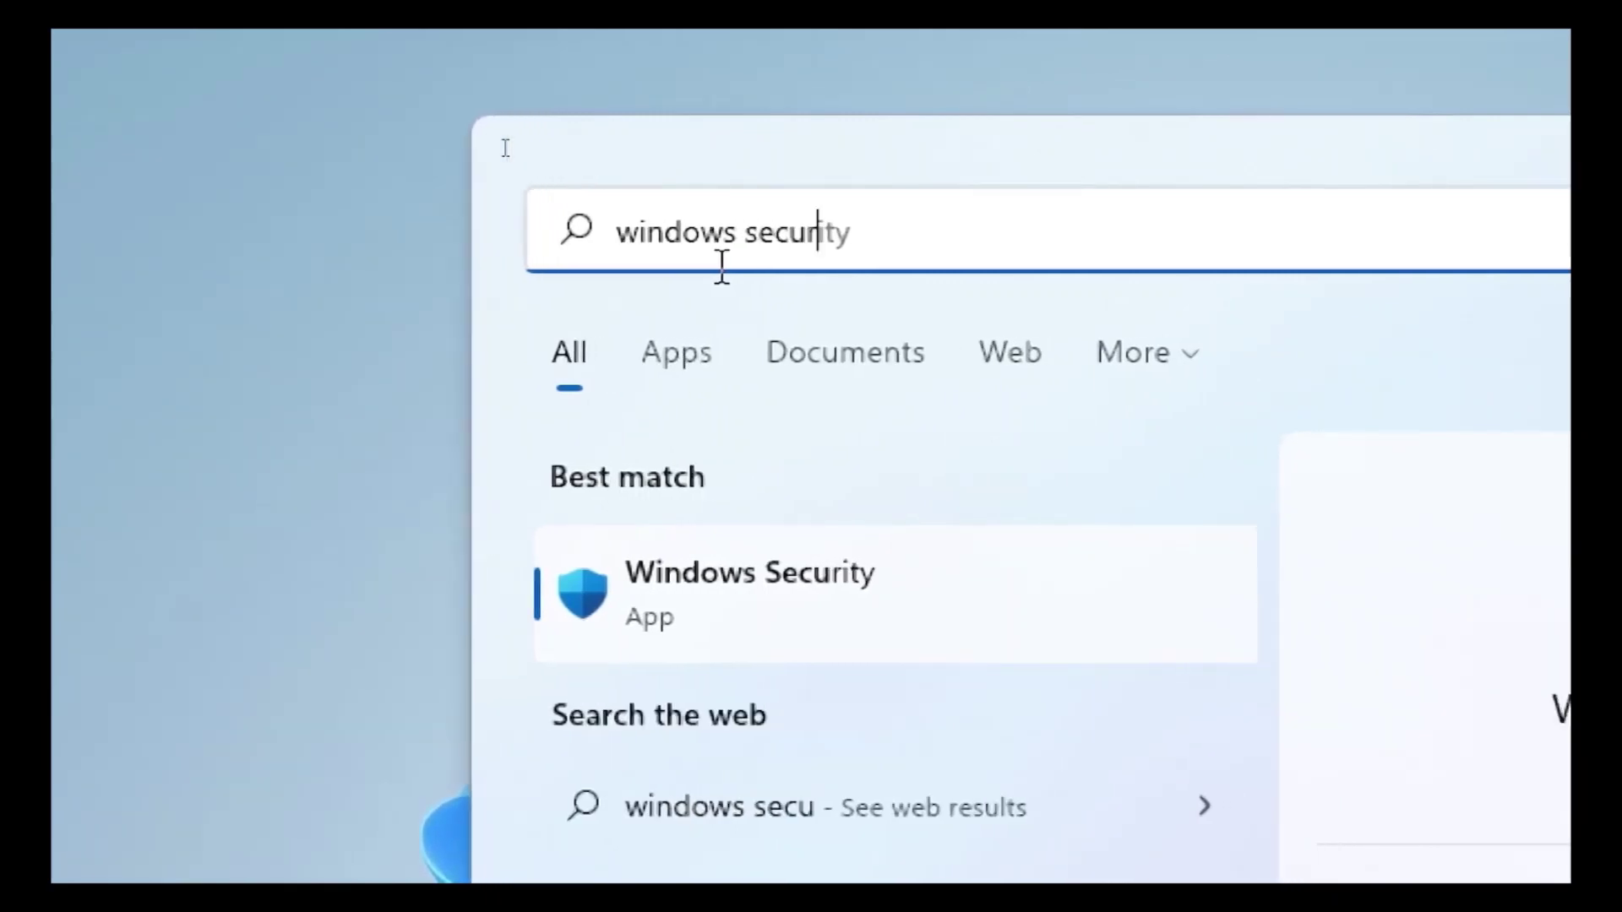
pyautogui.write('ty')
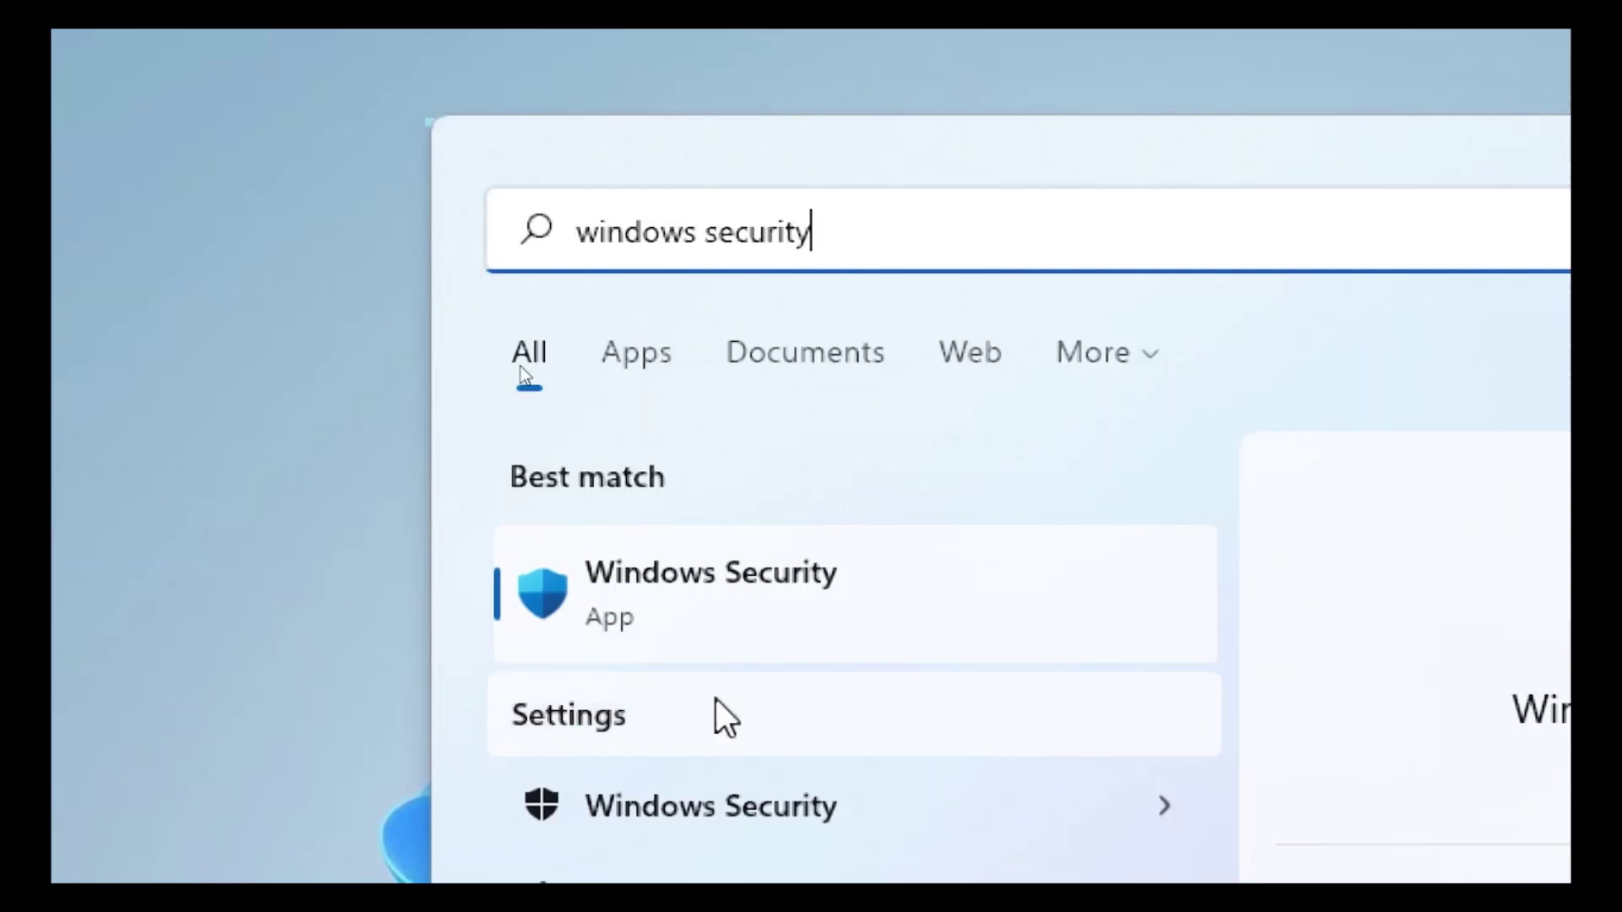
# Launch the Windows Security best match and go to its Virus & threat protection page.
pyautogui.click(678, 616)
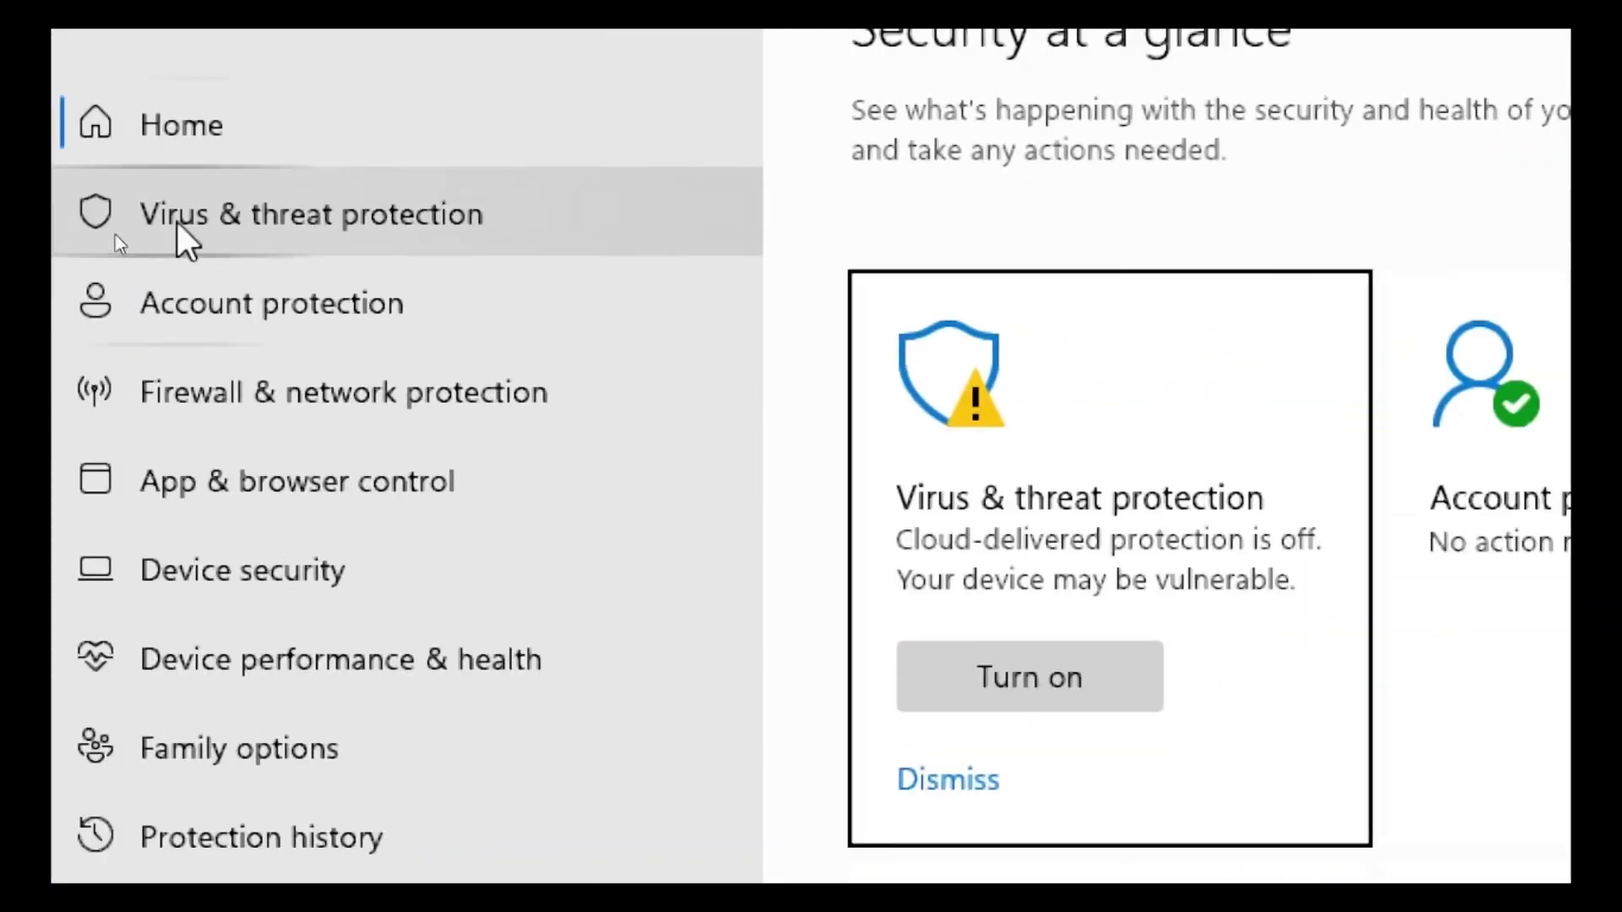
pyautogui.click(213, 218)
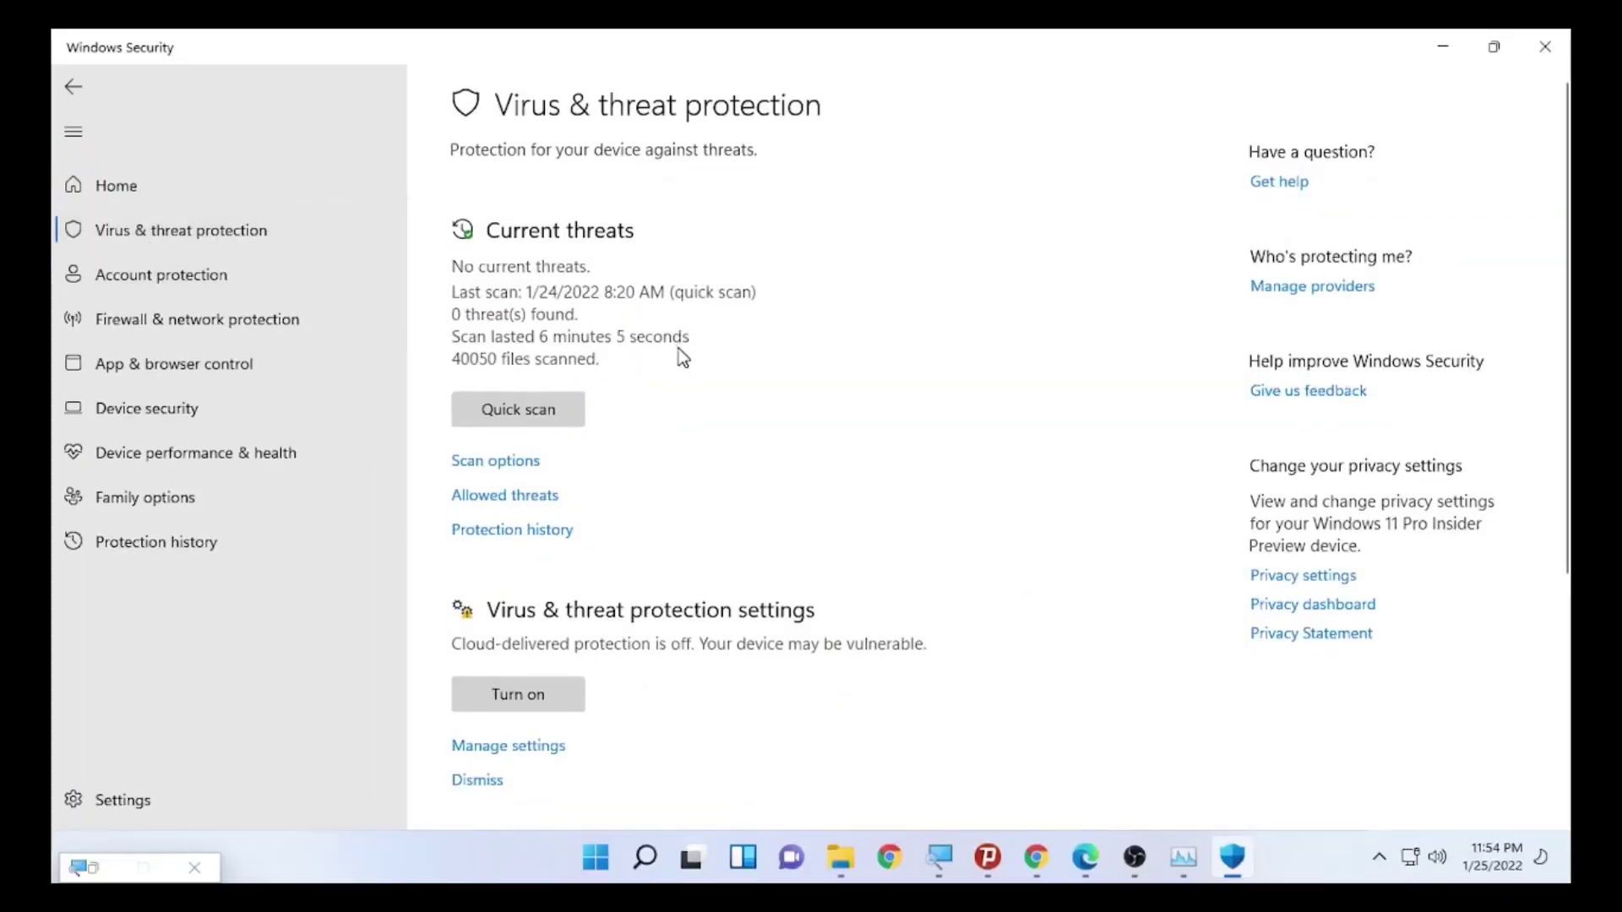
pyautogui.scroll(-3, 678, 348)
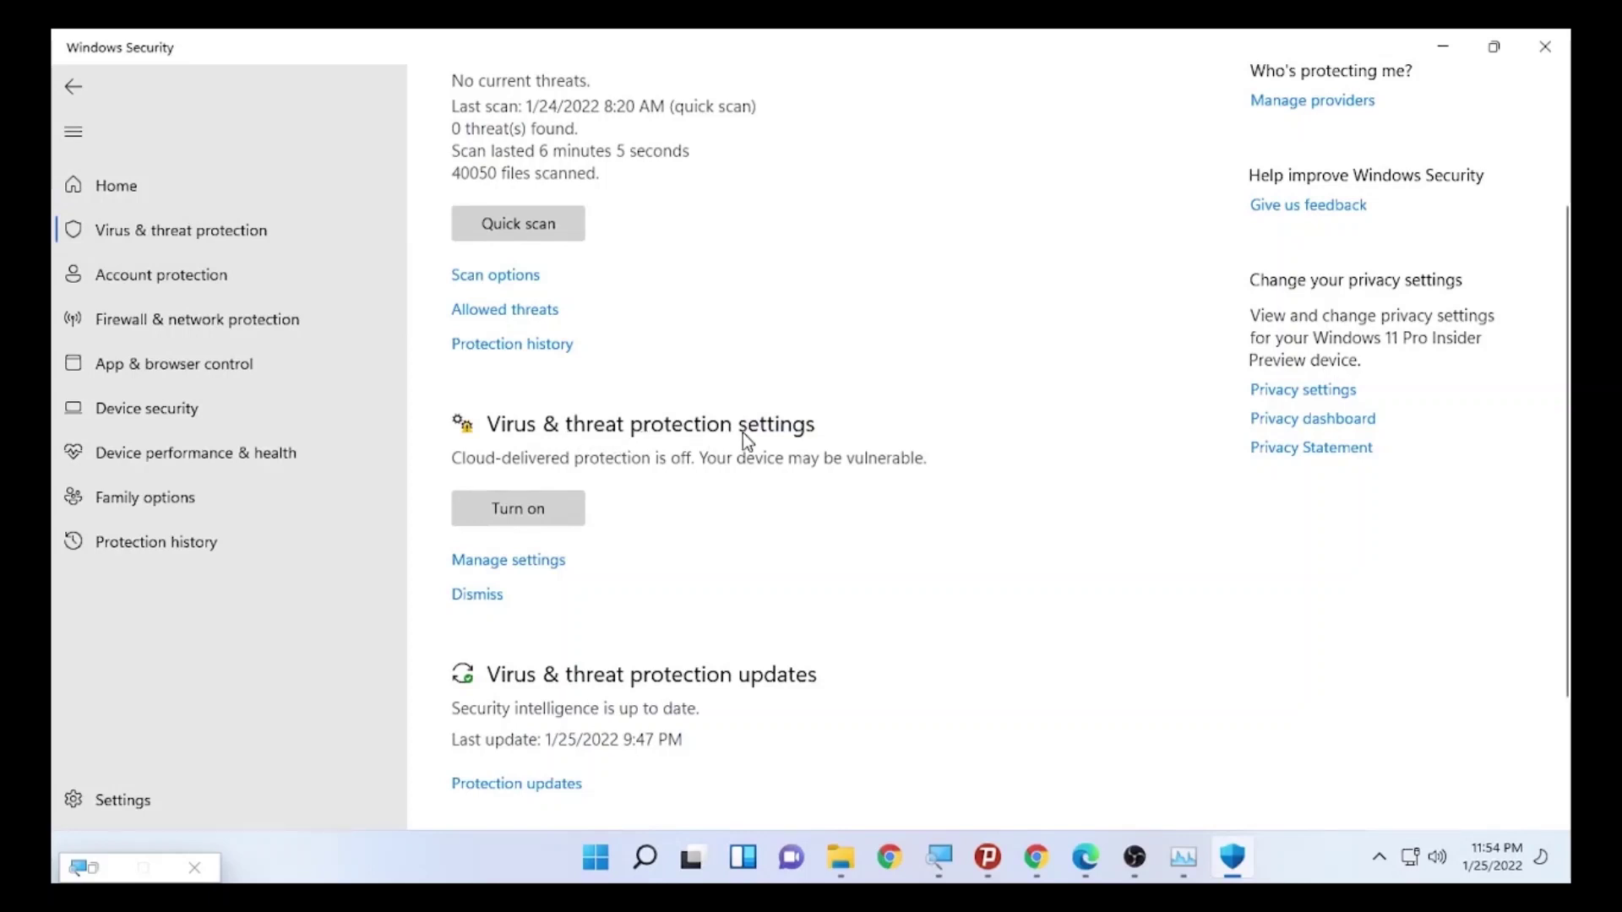
# Open Manage settings for Virus & threat protection and scroll down to the Exclusions section.
pyautogui.click(495, 565)
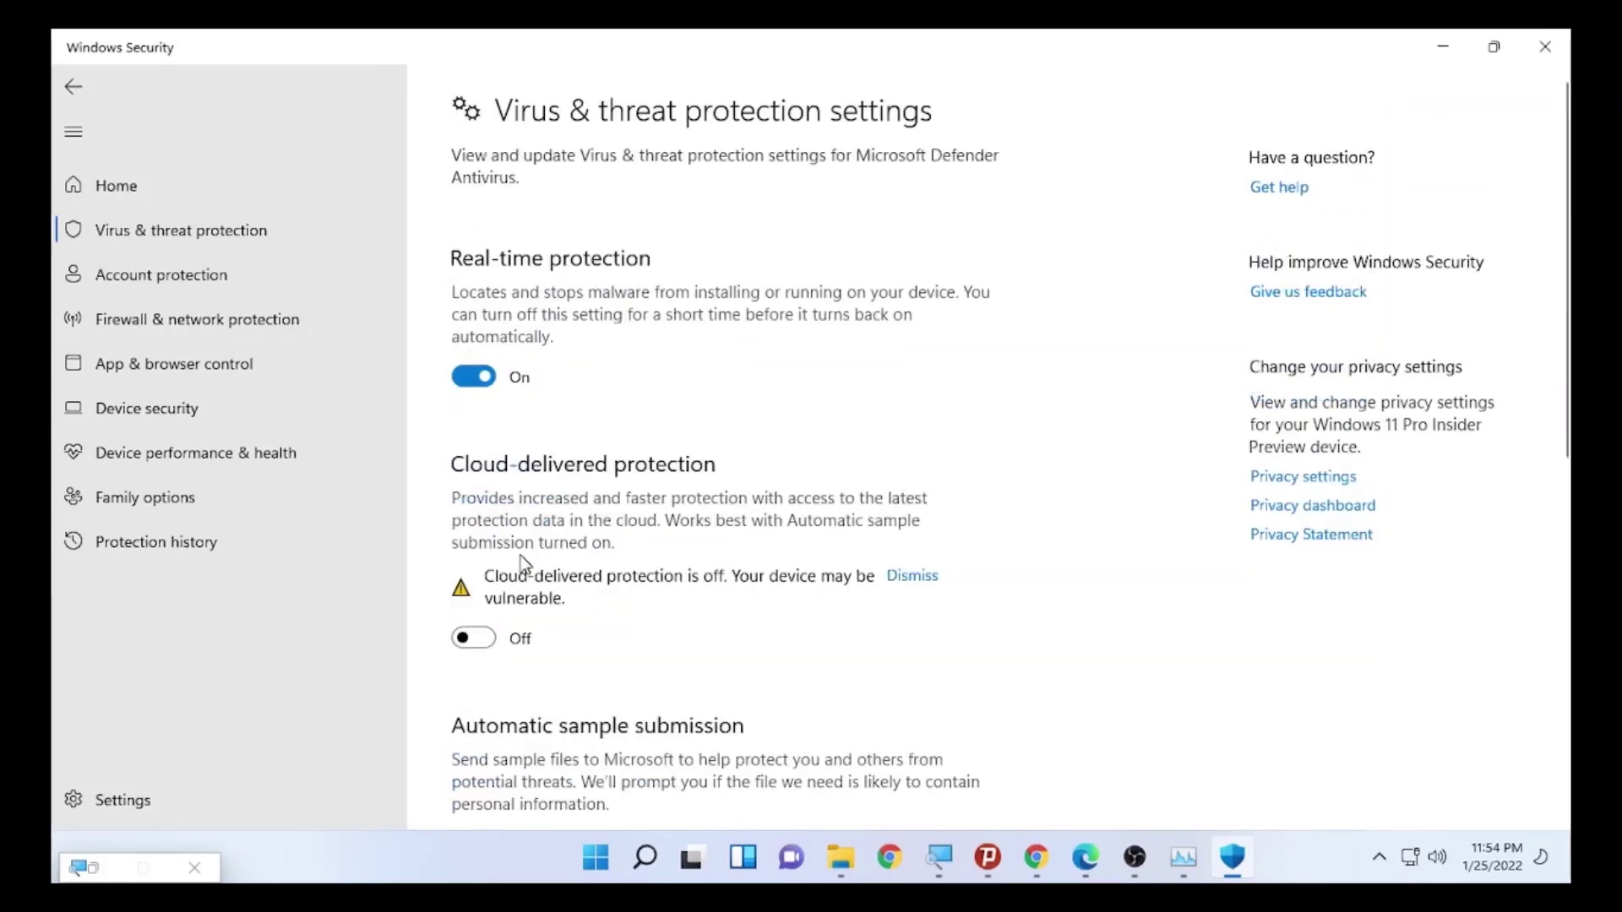
pyautogui.scroll(-2, 529, 514)
pyautogui.scroll(1, 532, 490)
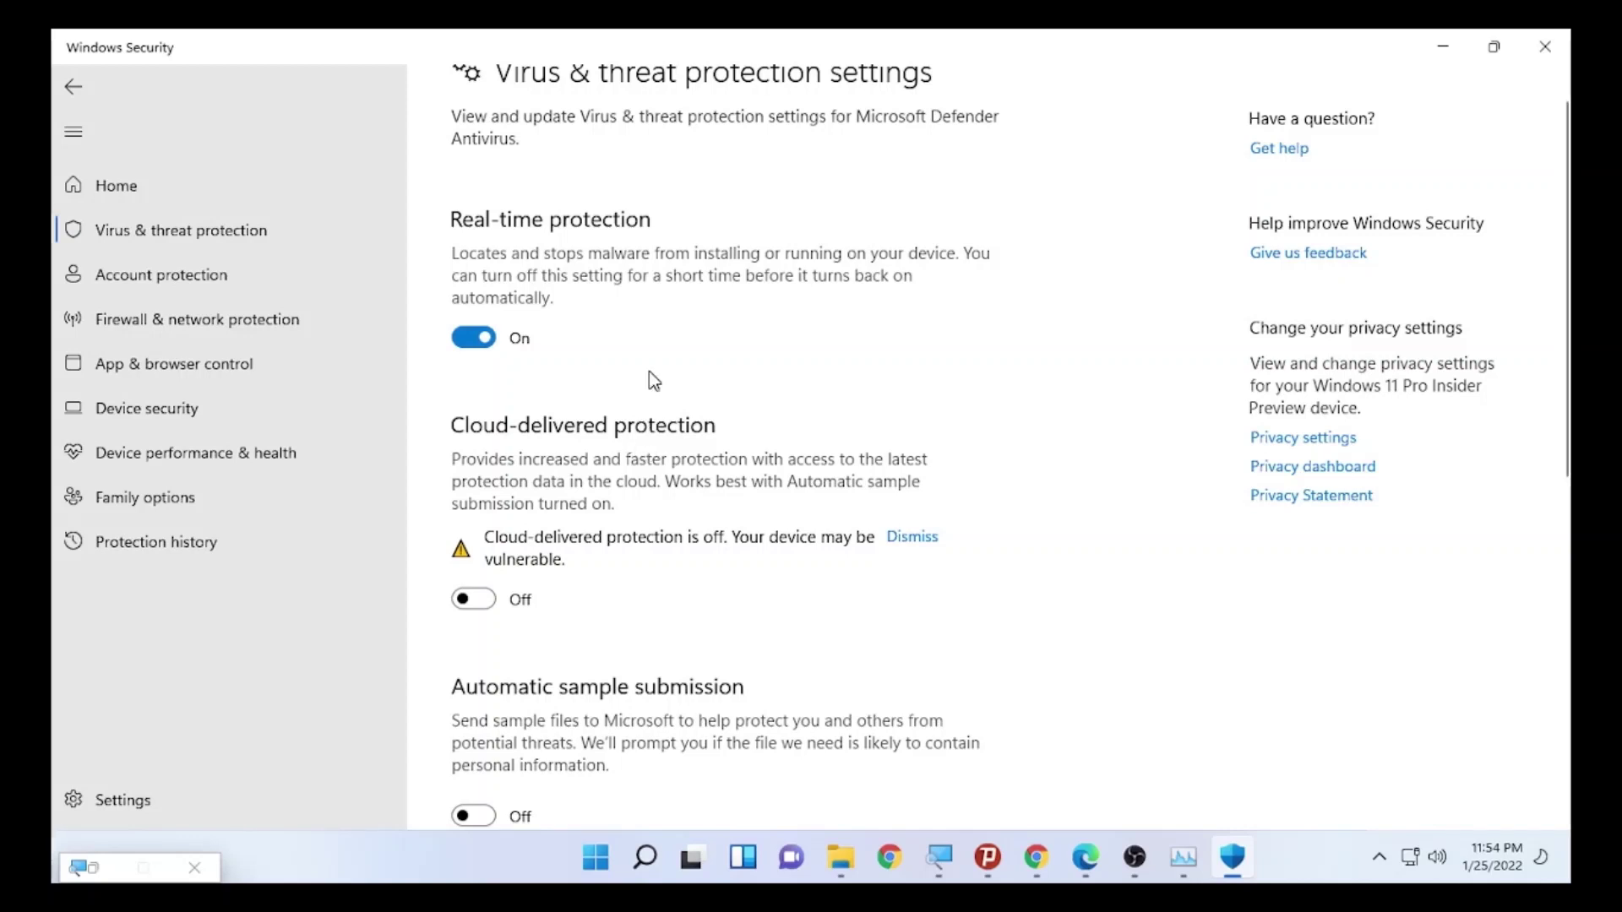
pyautogui.scroll(-7, 650, 374)
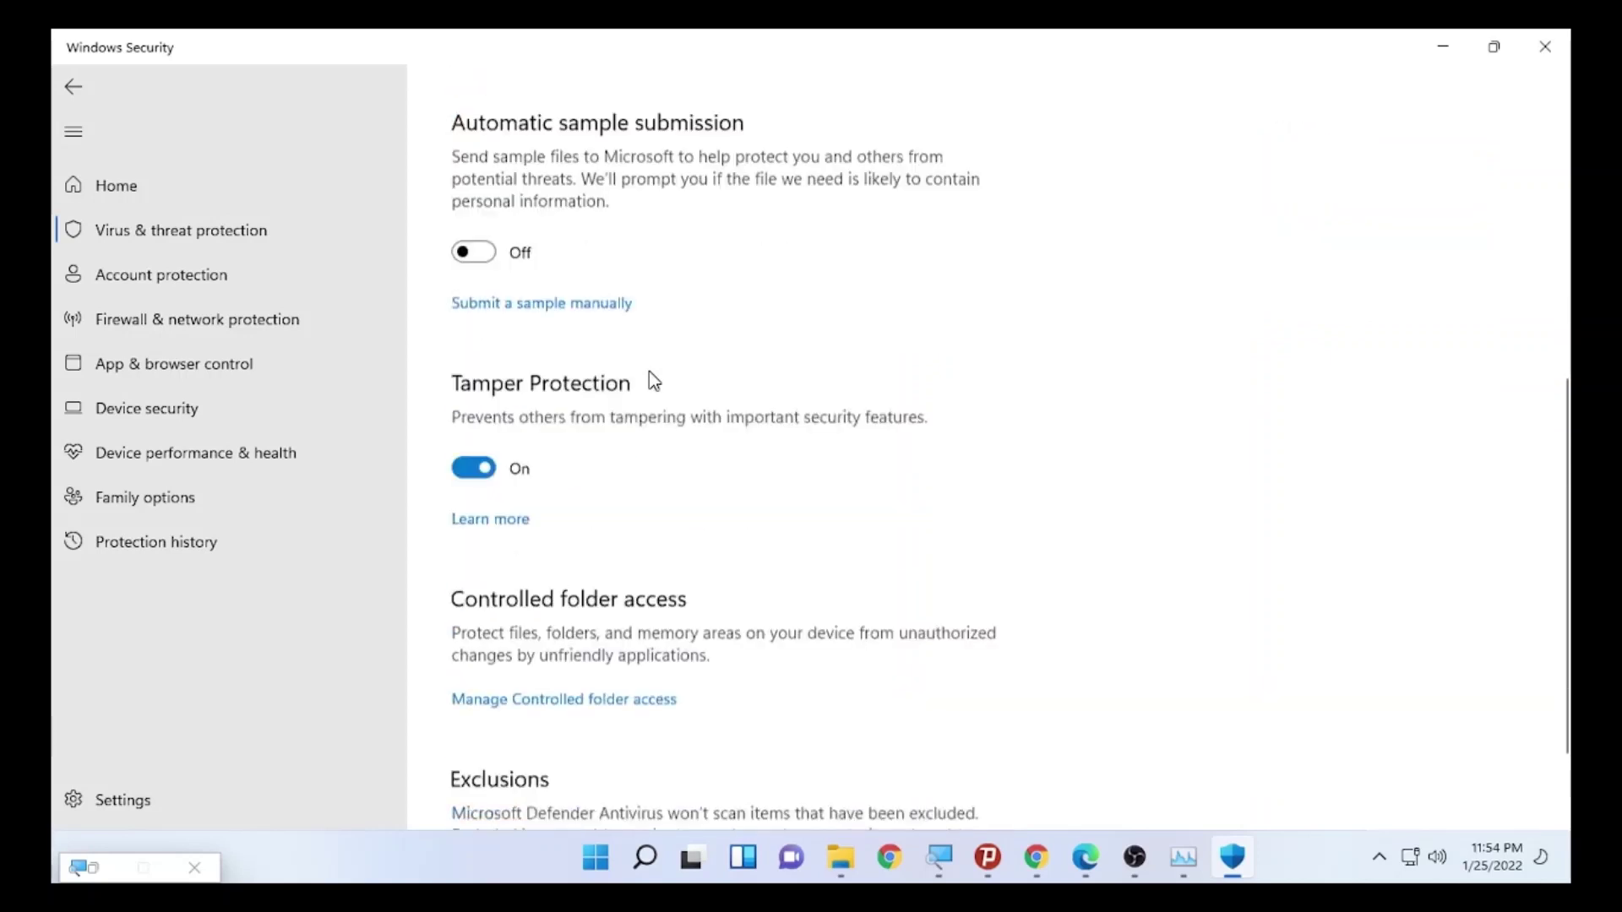
pyautogui.scroll(-2, 650, 374)
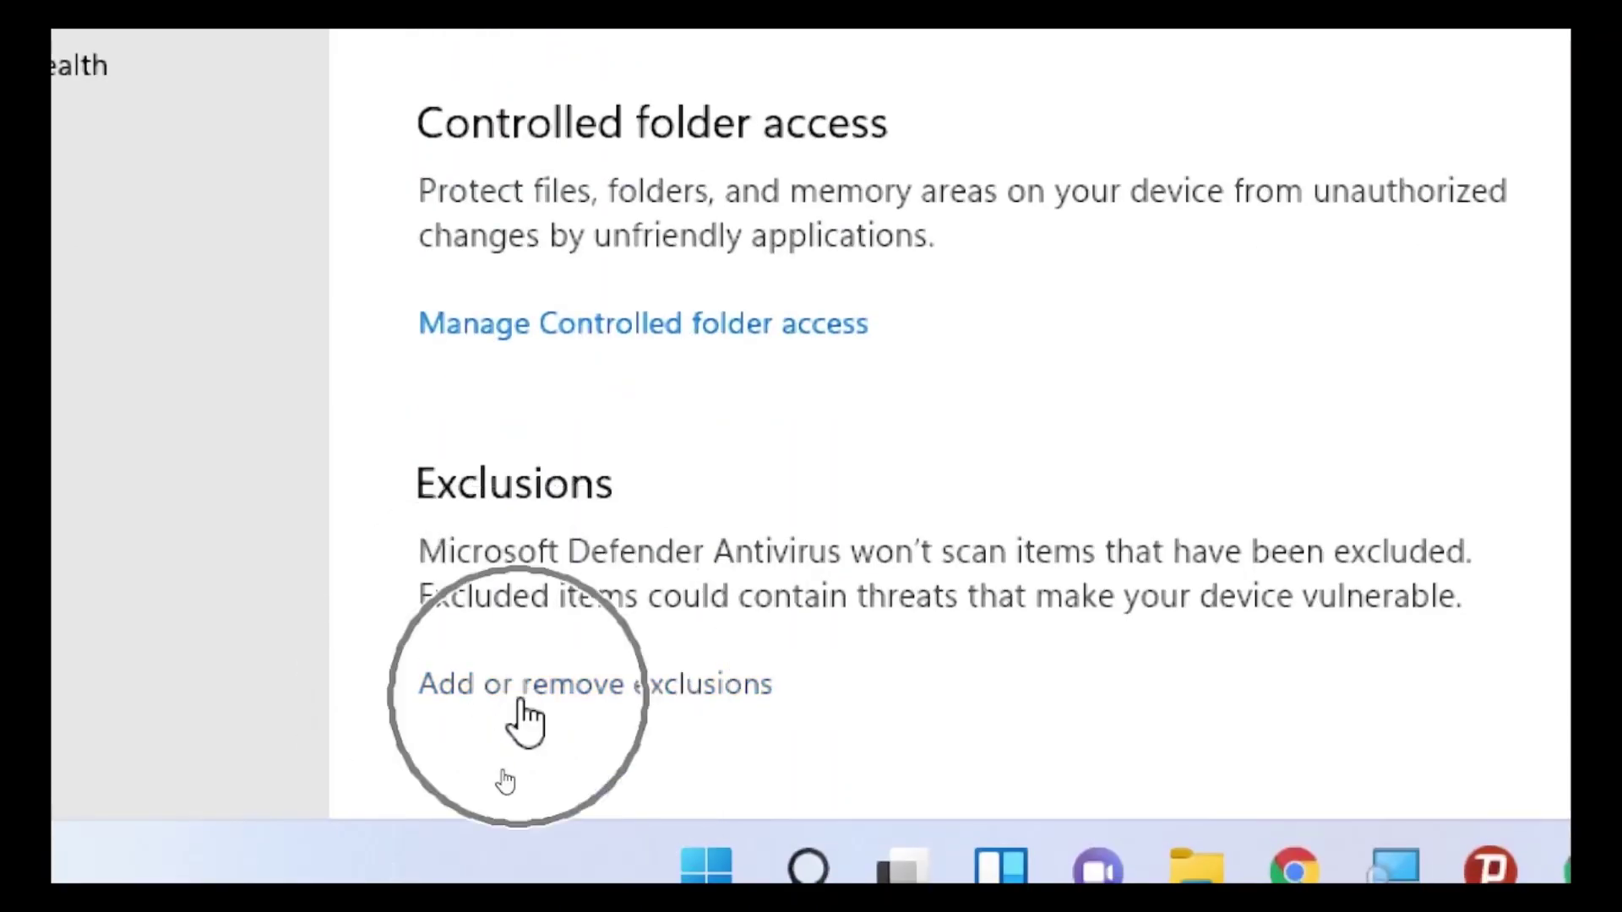
# Open the exclusions list and expand Add an exclusion to show File, Folder, File type, Process.
pyautogui.click(522, 700)
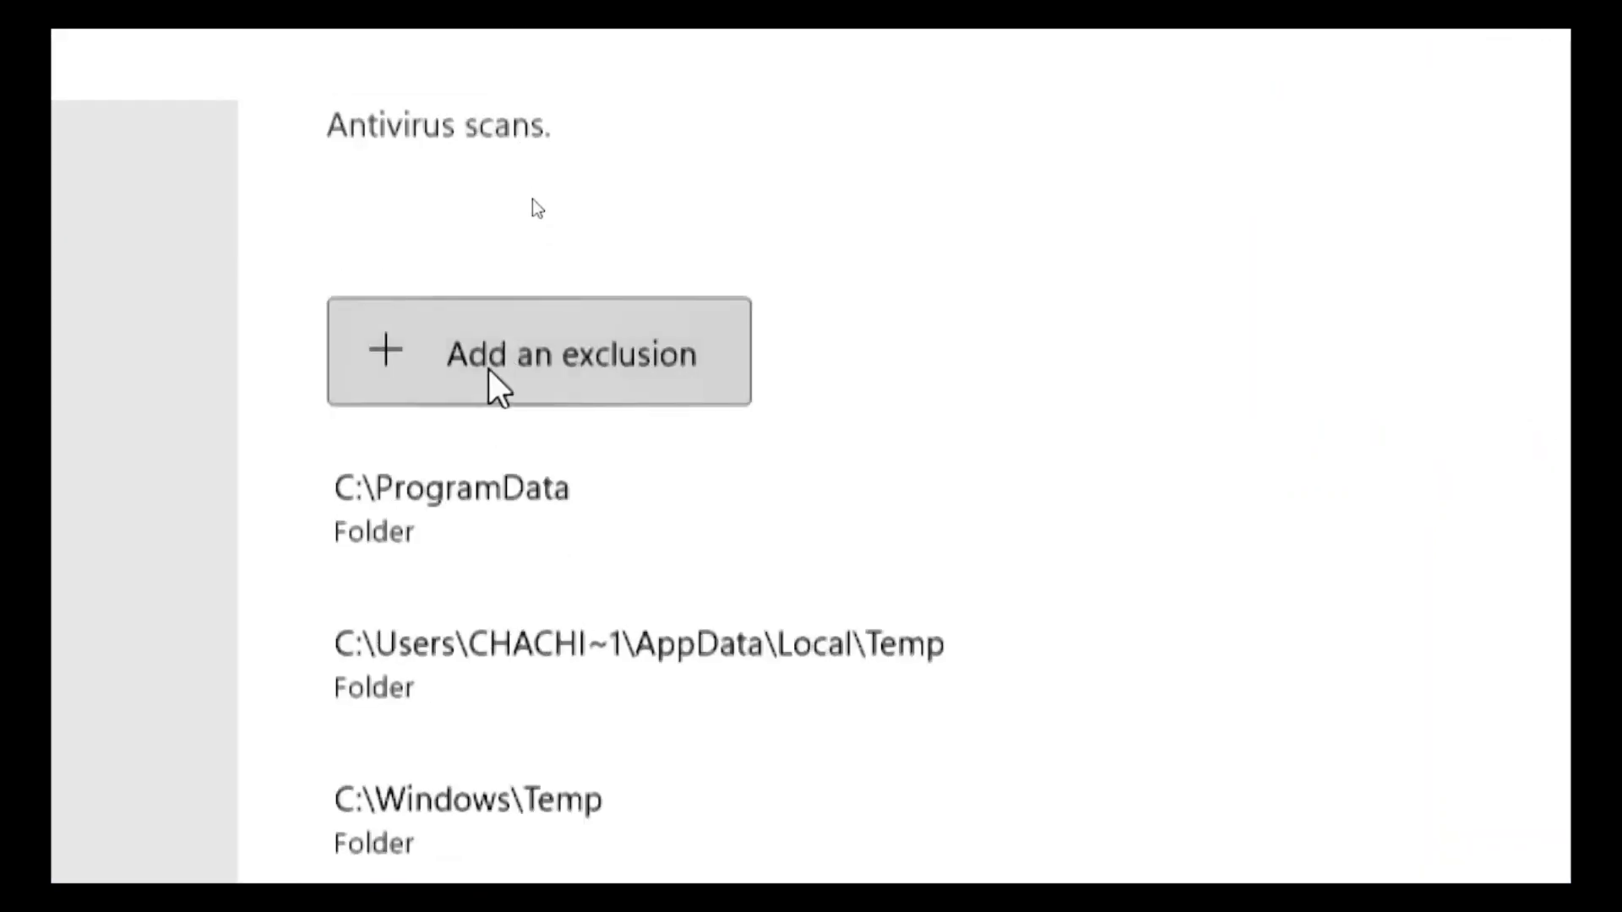
pyautogui.click(498, 388)
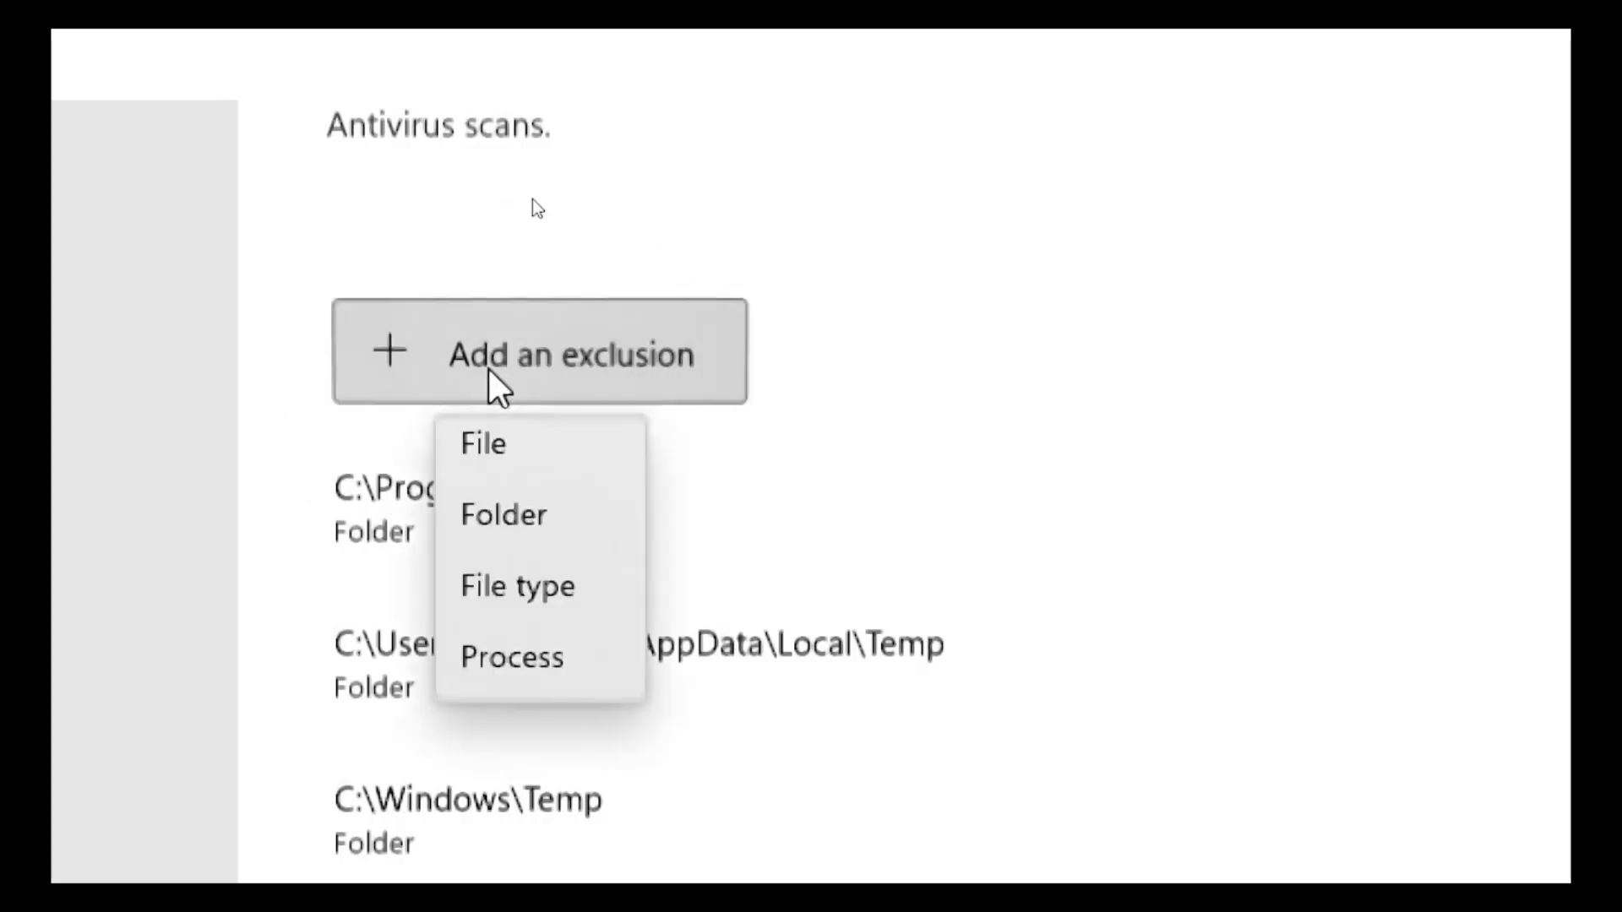
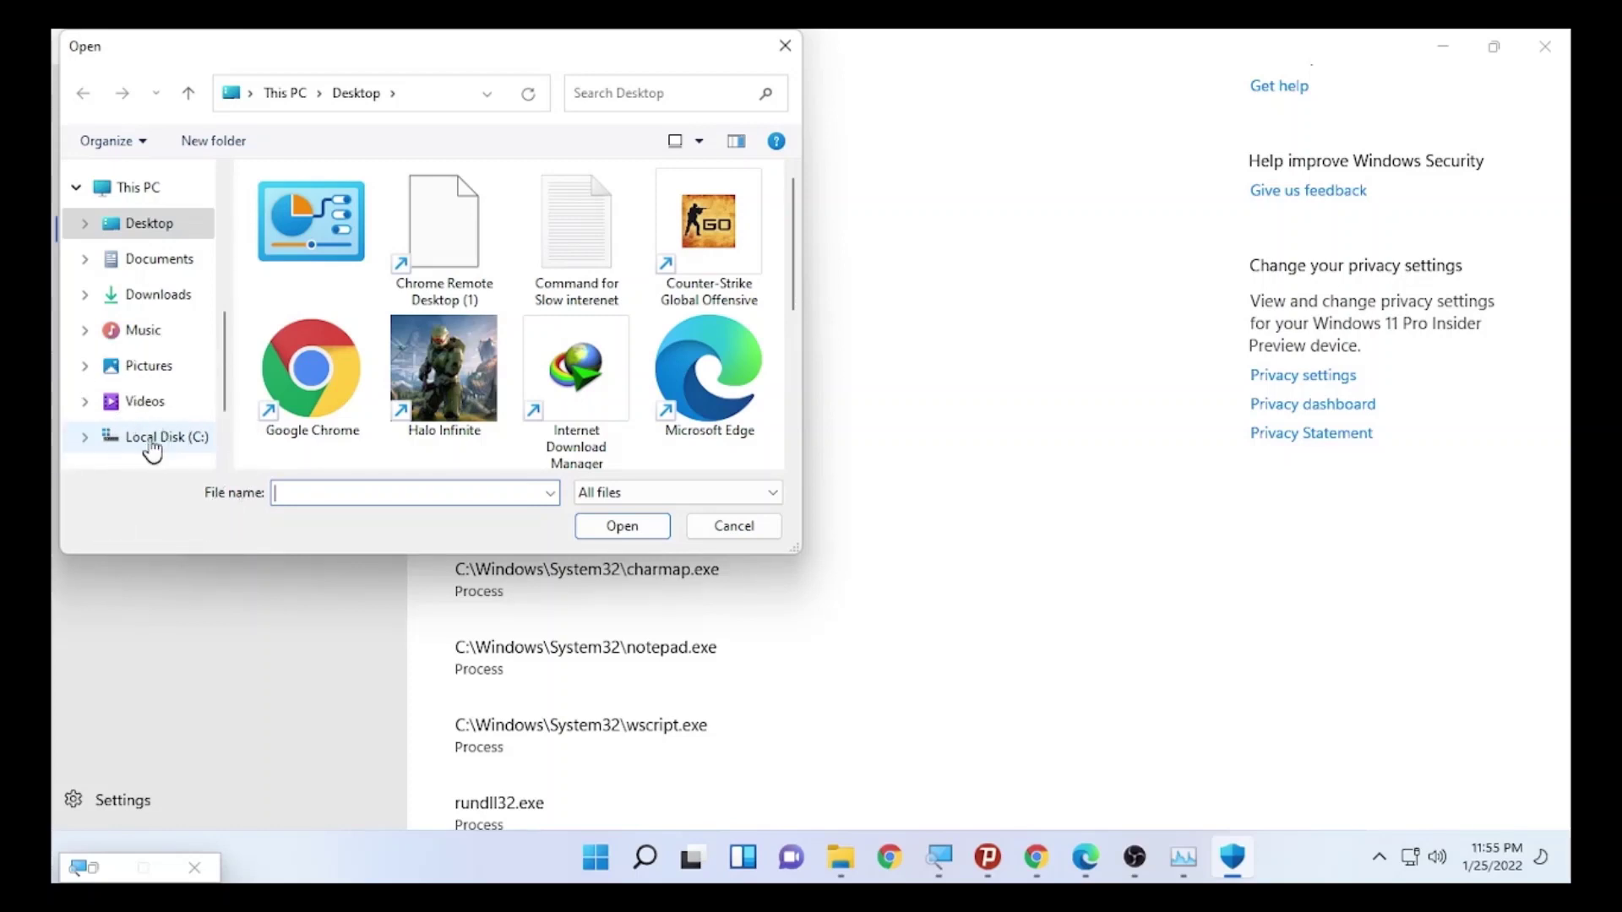
# Browse the Open dialog to C:\Program Files\Windows Defender.
pyautogui.scroll(-2, 150, 422)
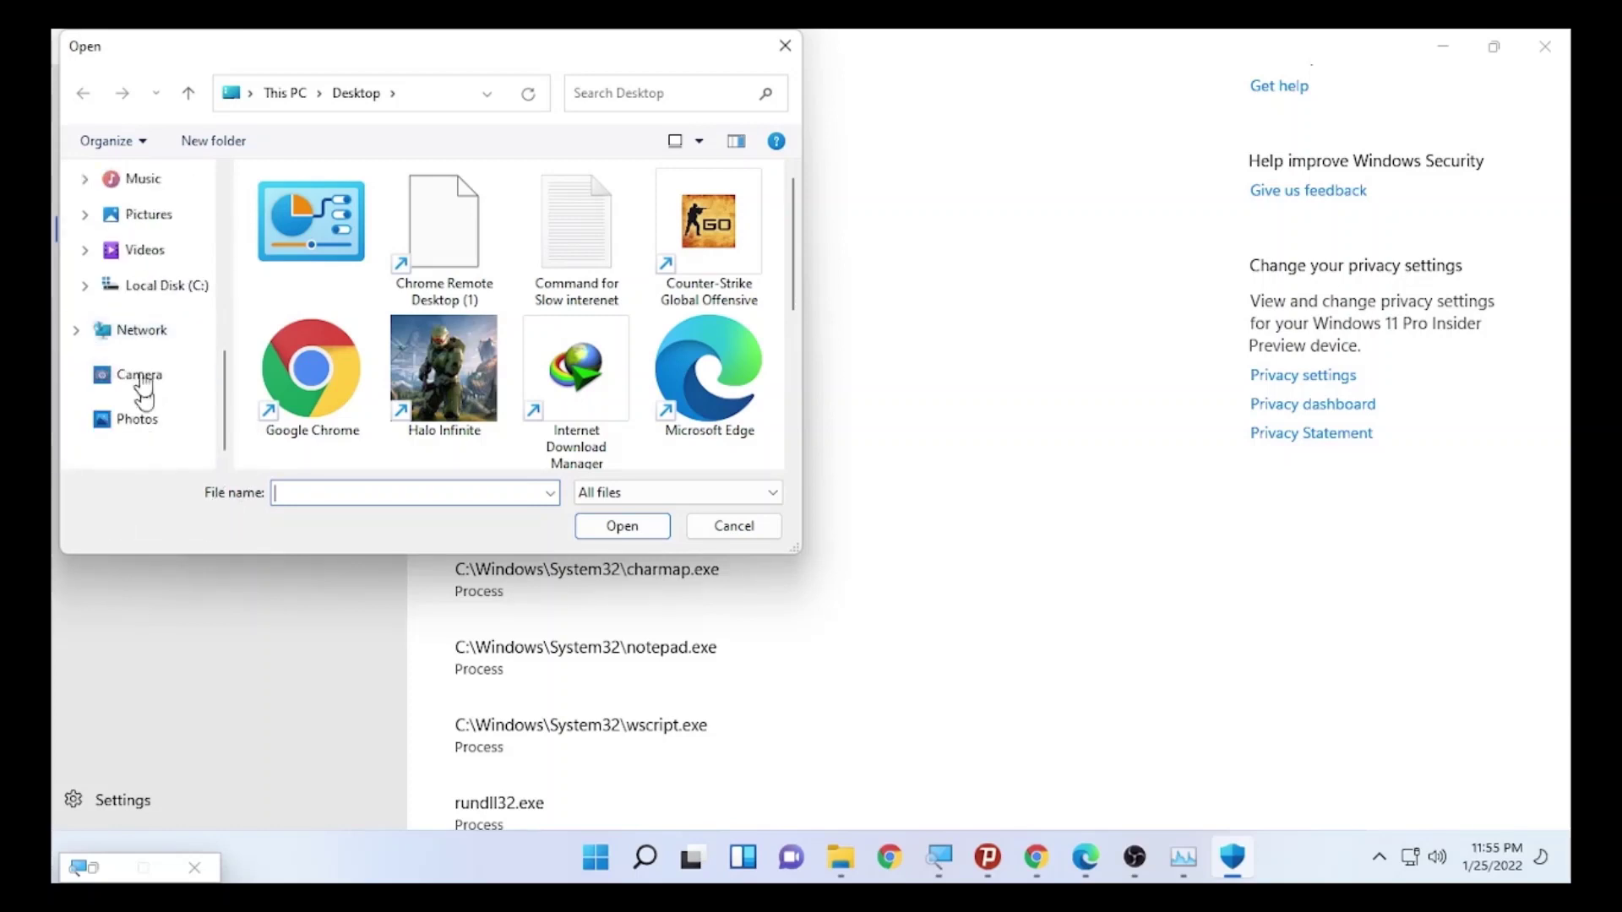
pyautogui.click(138, 291)
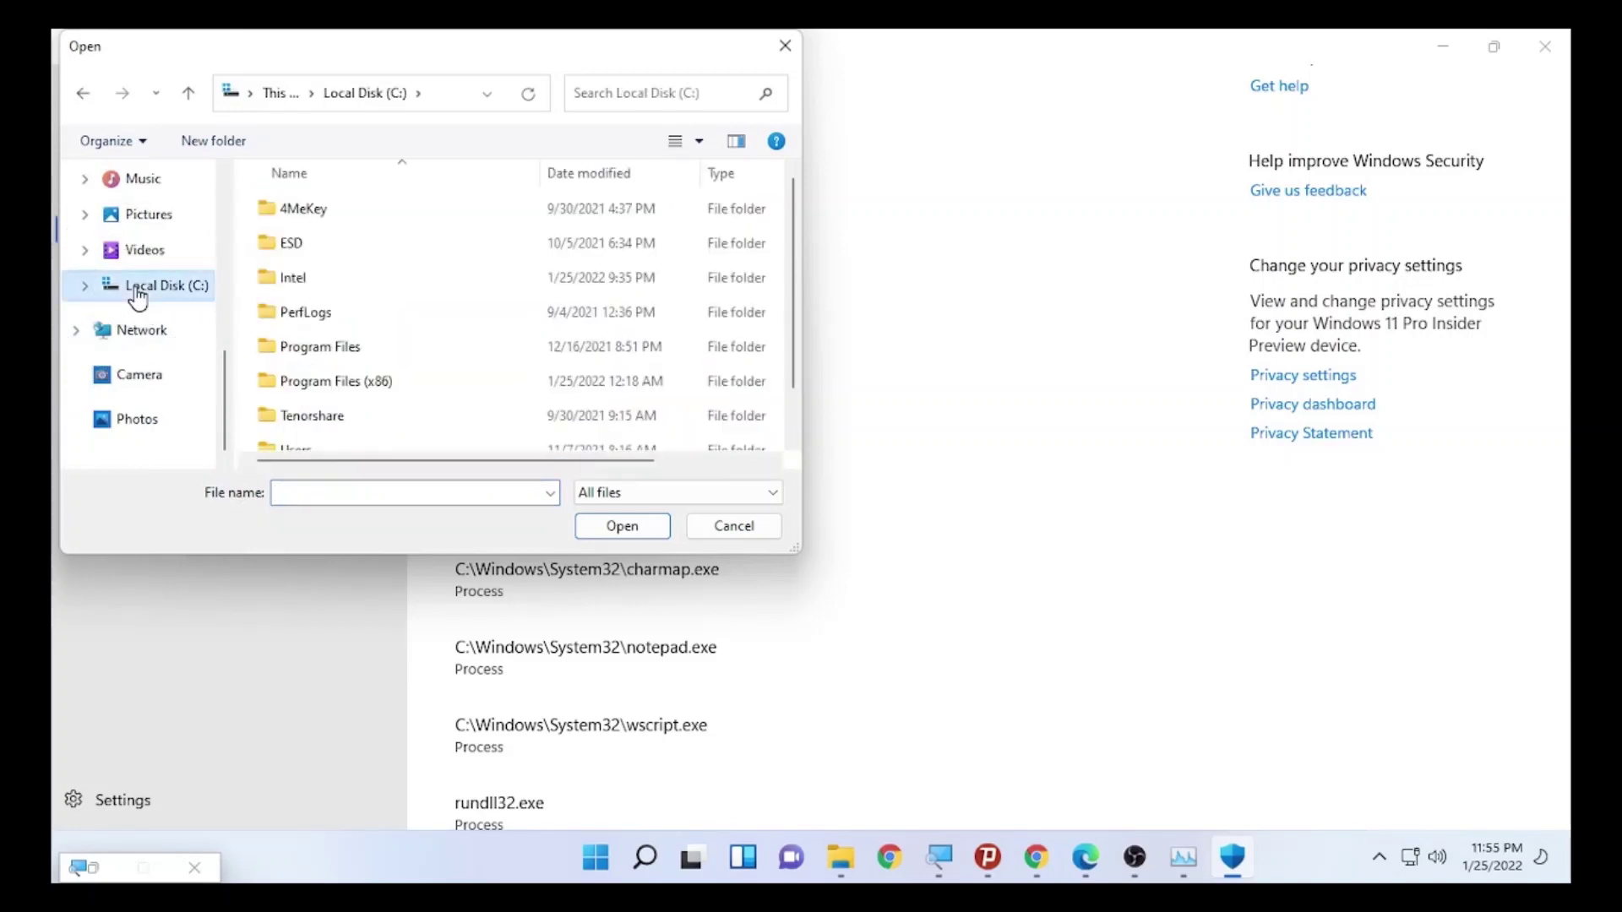
pyautogui.scroll(-1, 477, 269)
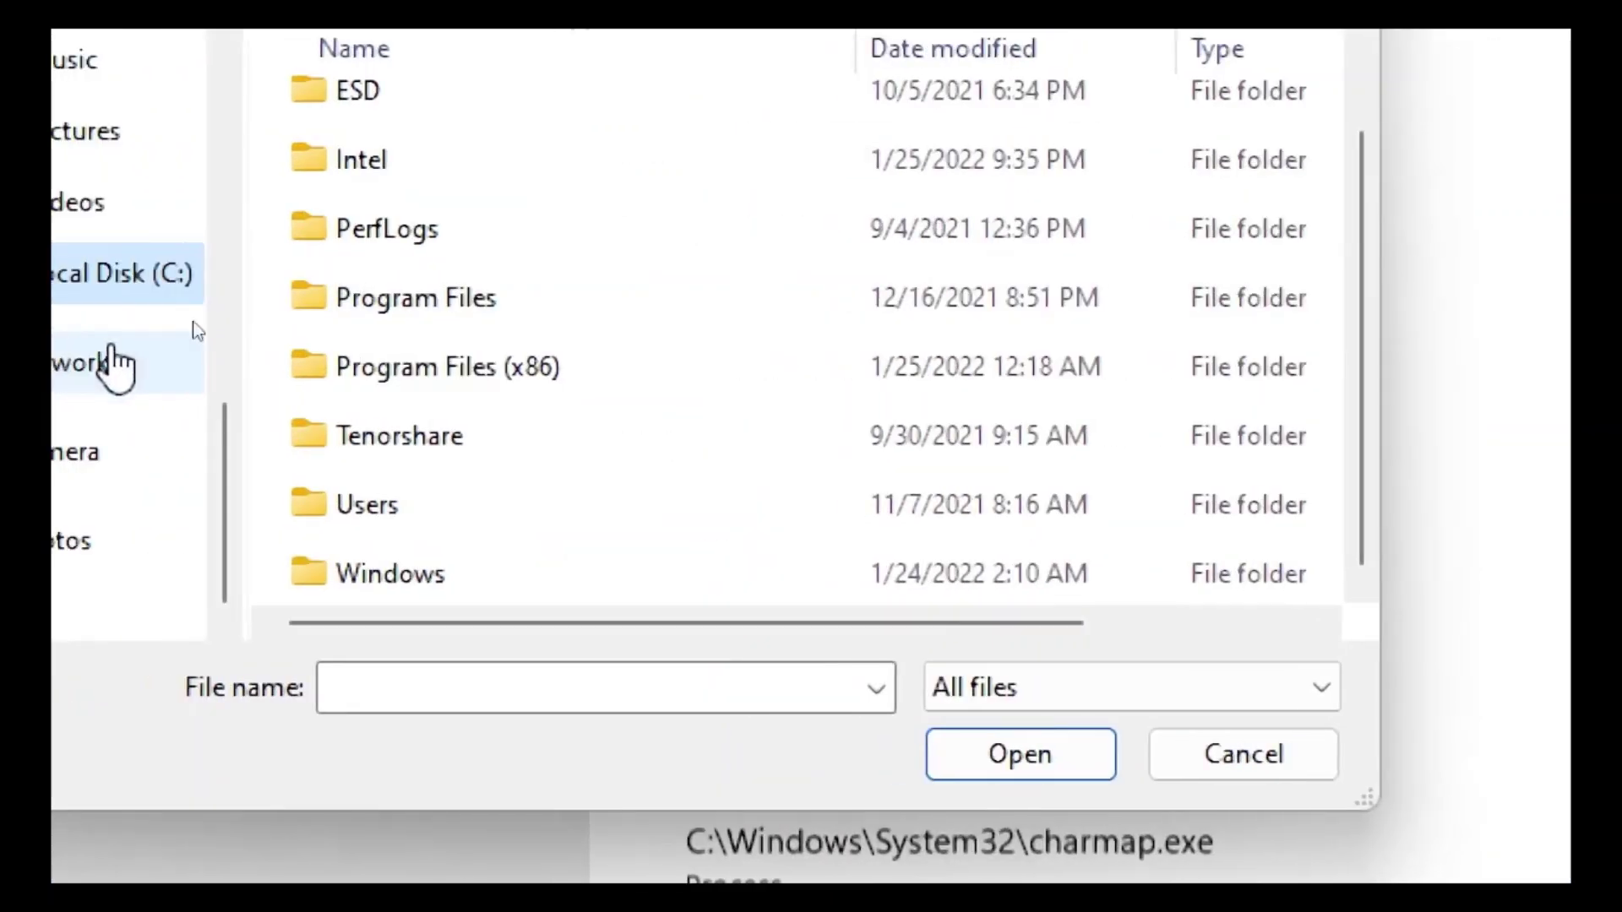
pyautogui.doubleClick(420, 297)
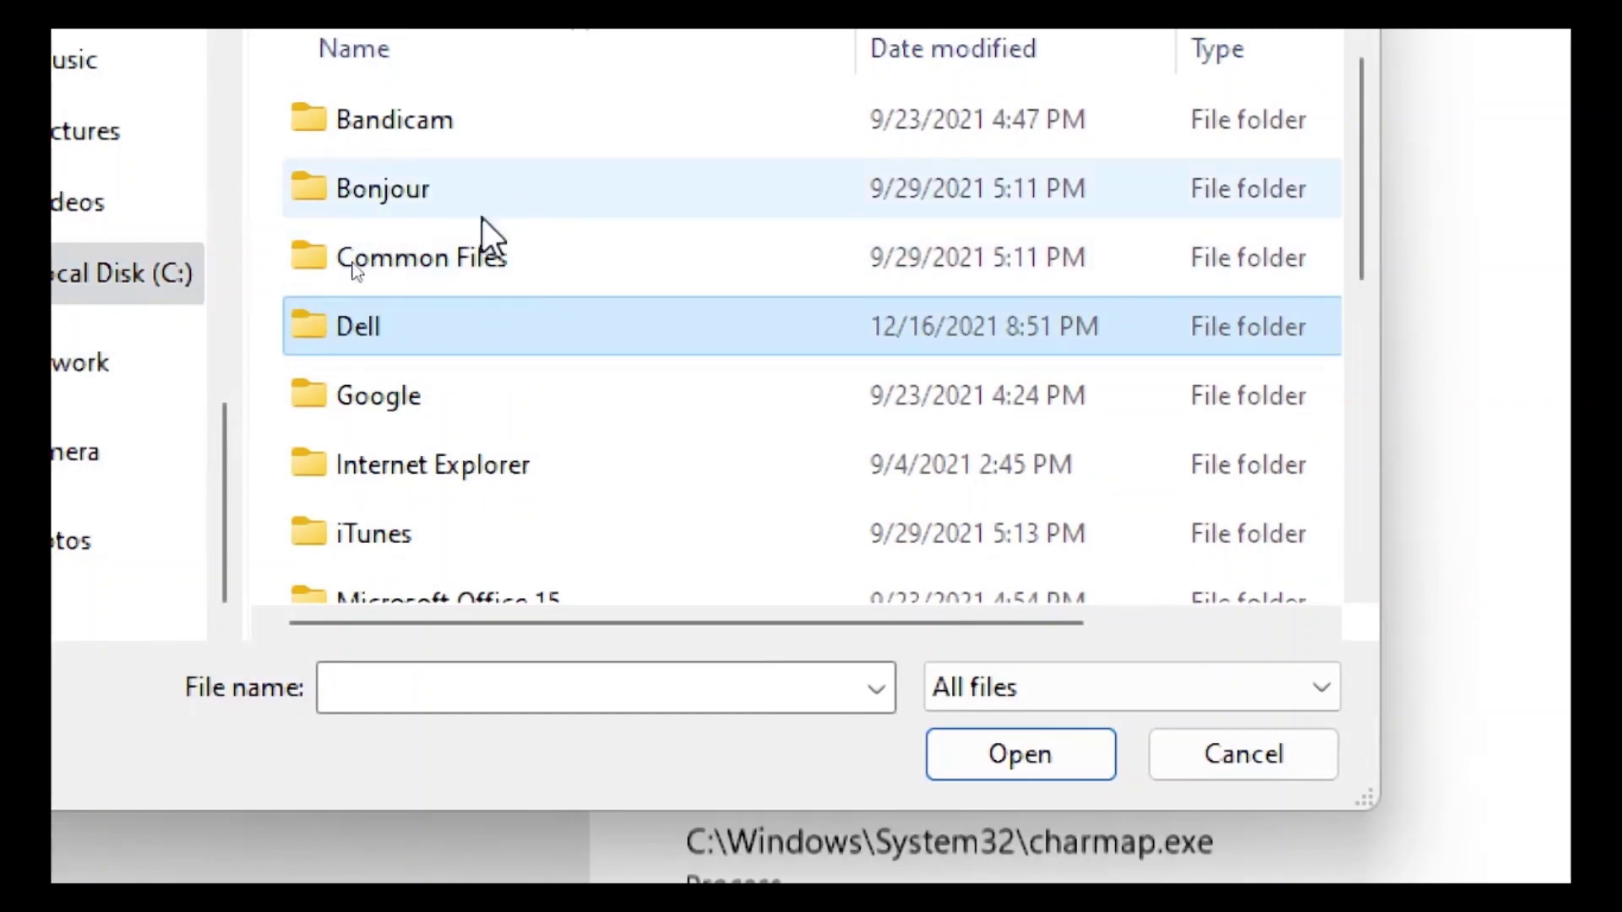
pyautogui.scroll(-3, 478, 235)
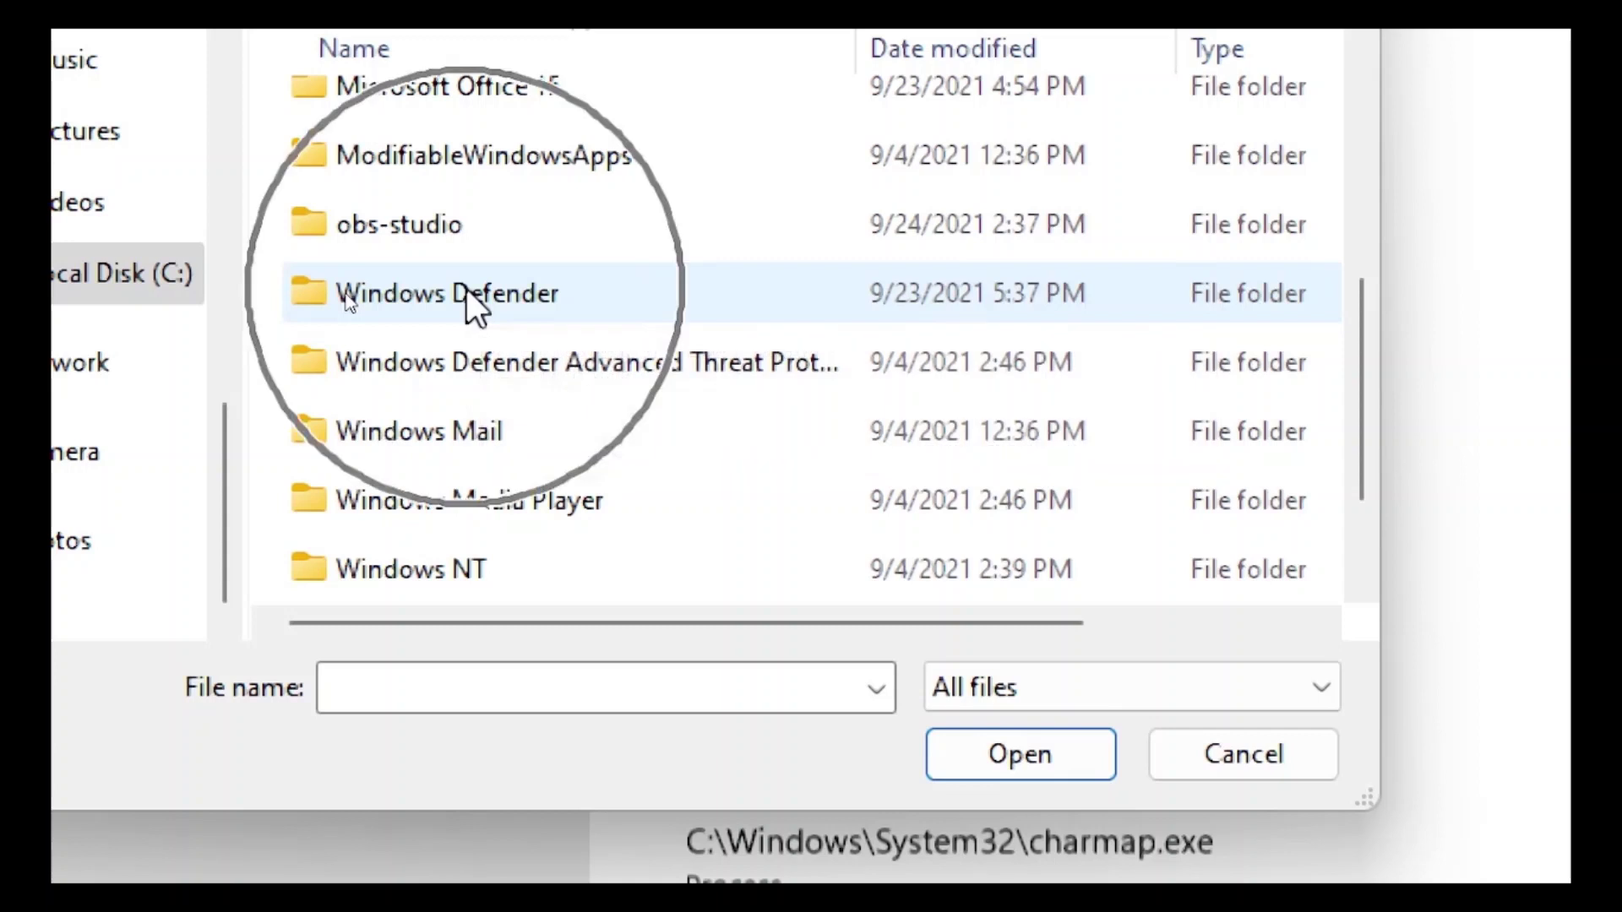
pyautogui.doubleClick(466, 291)
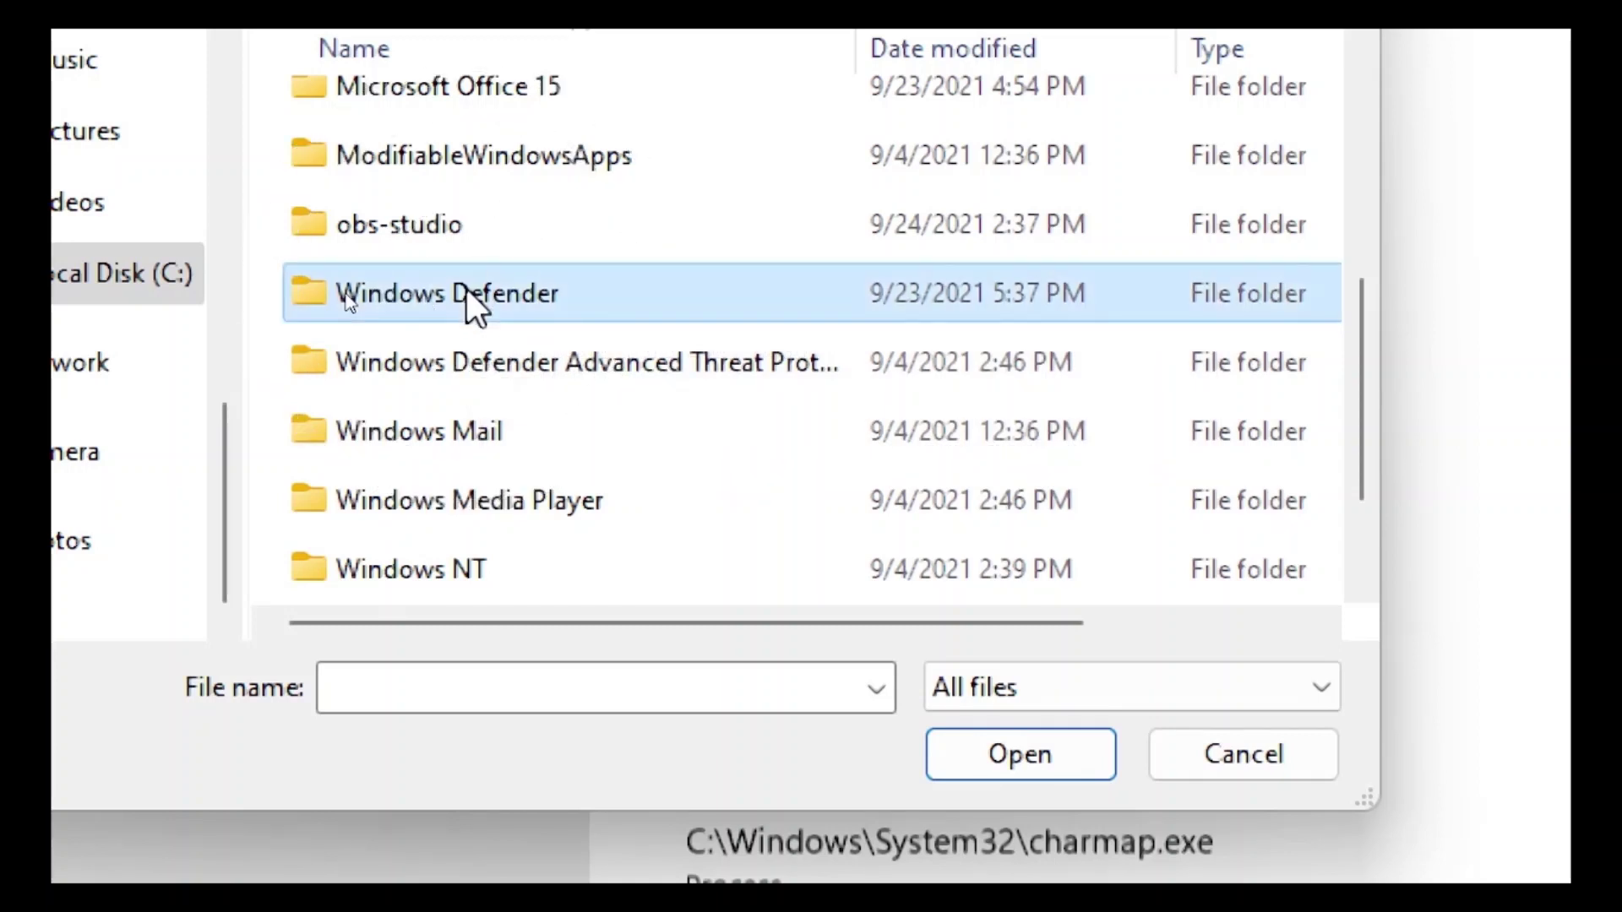
# Select MsMpEng, the Antimalware Service Executable, as the file to exclude.
pyautogui.click(429, 395)
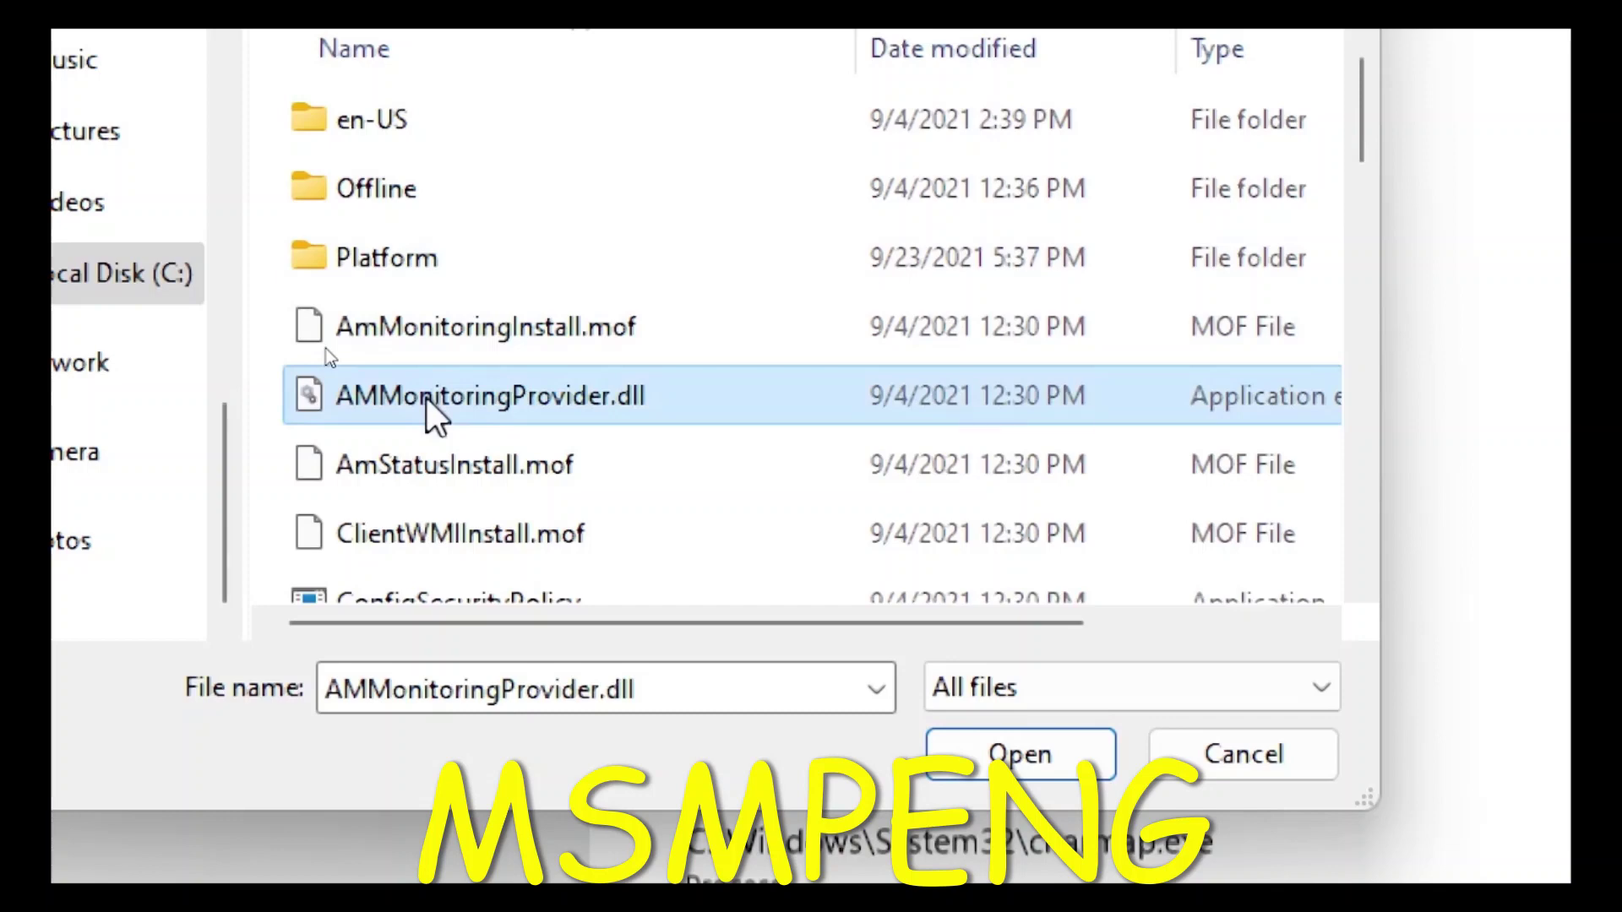
pyautogui.press('m')
pyautogui.moveTo(444, 408)
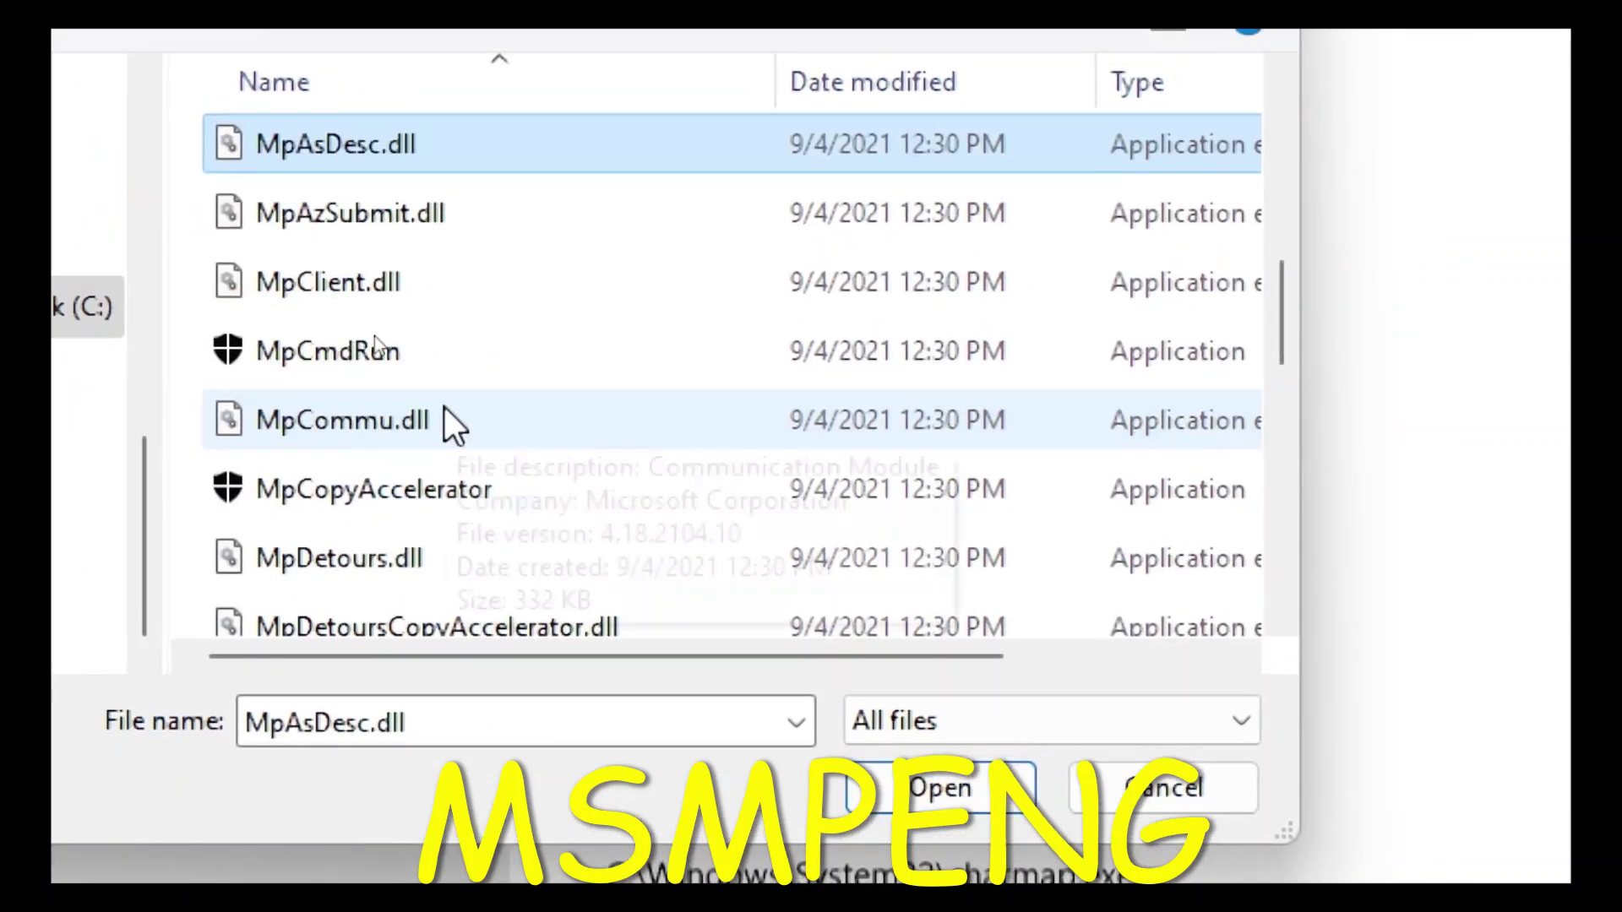
pyautogui.scroll(-4, 429, 385)
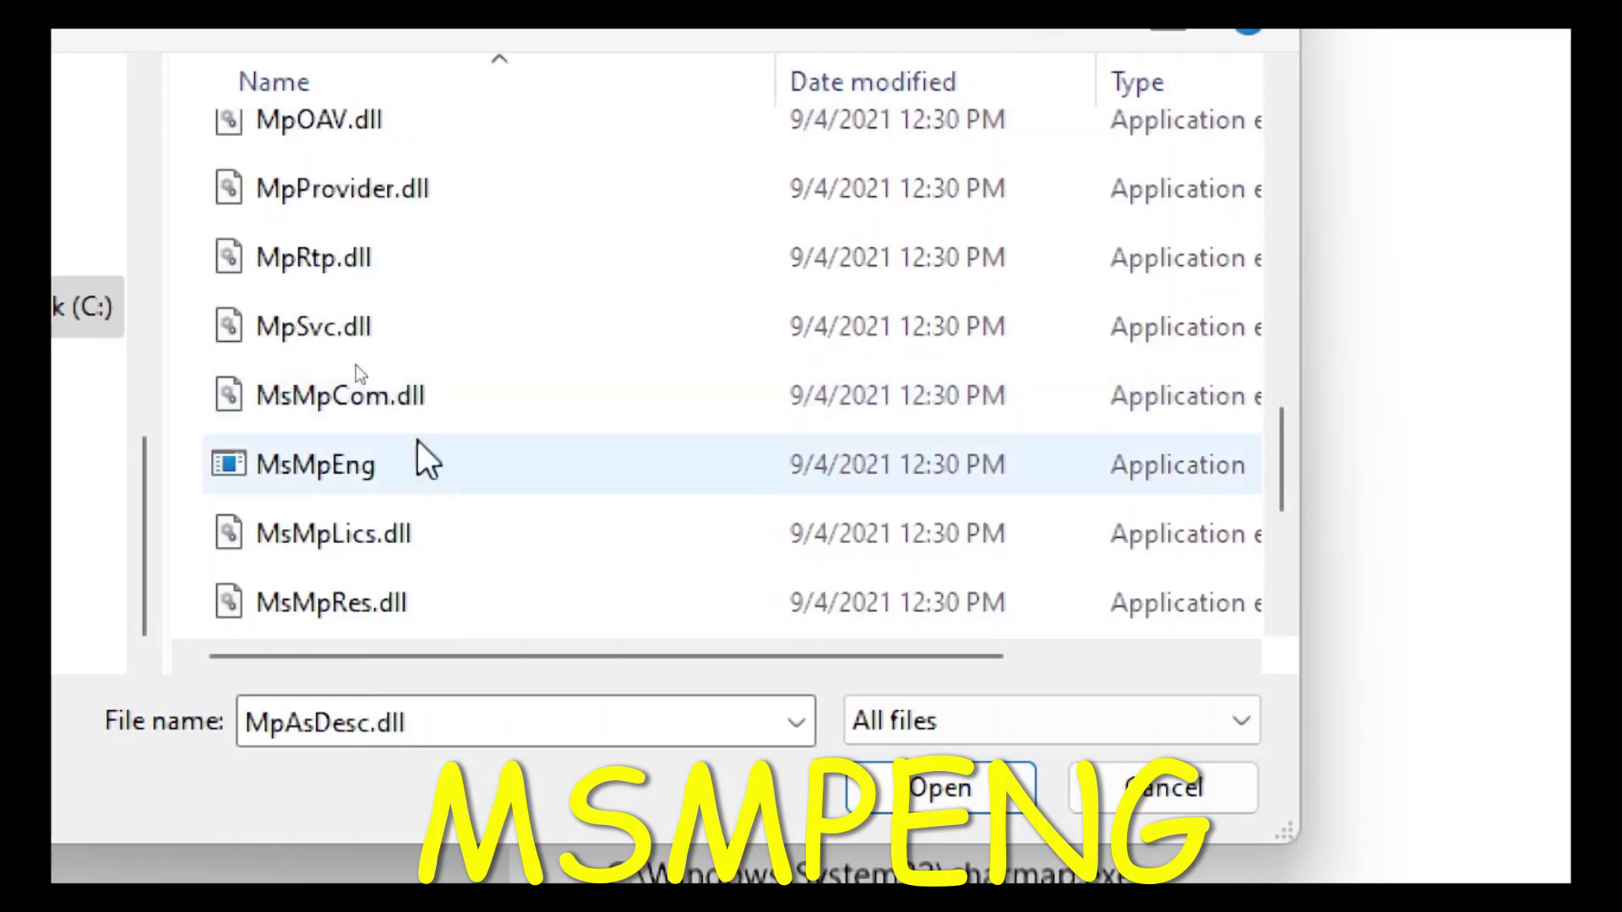
pyautogui.click(291, 478)
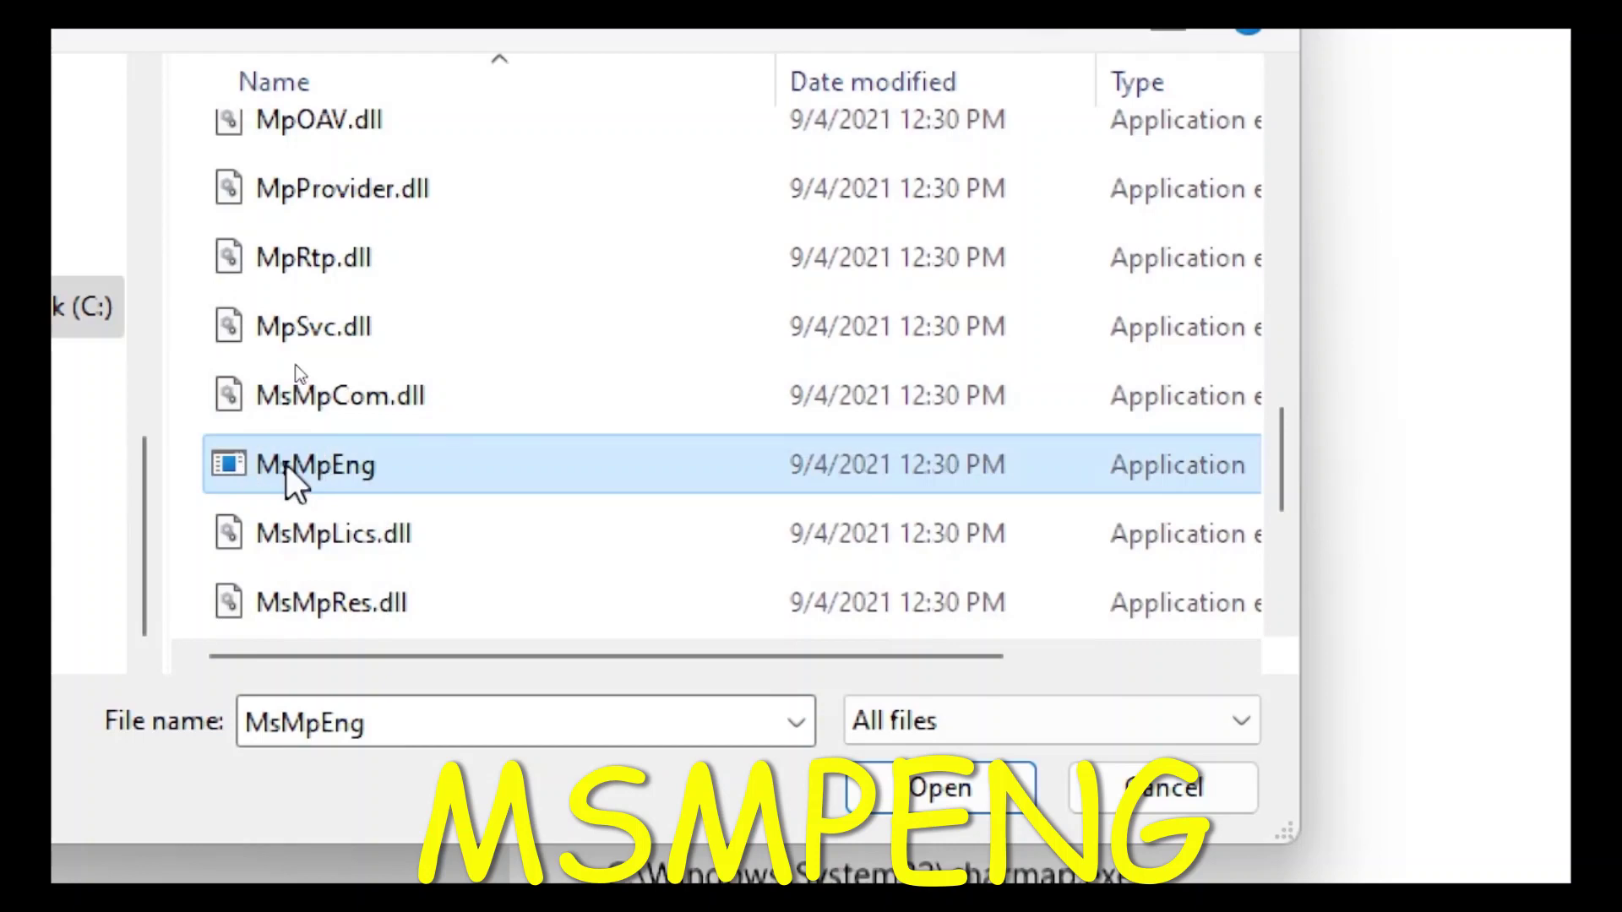
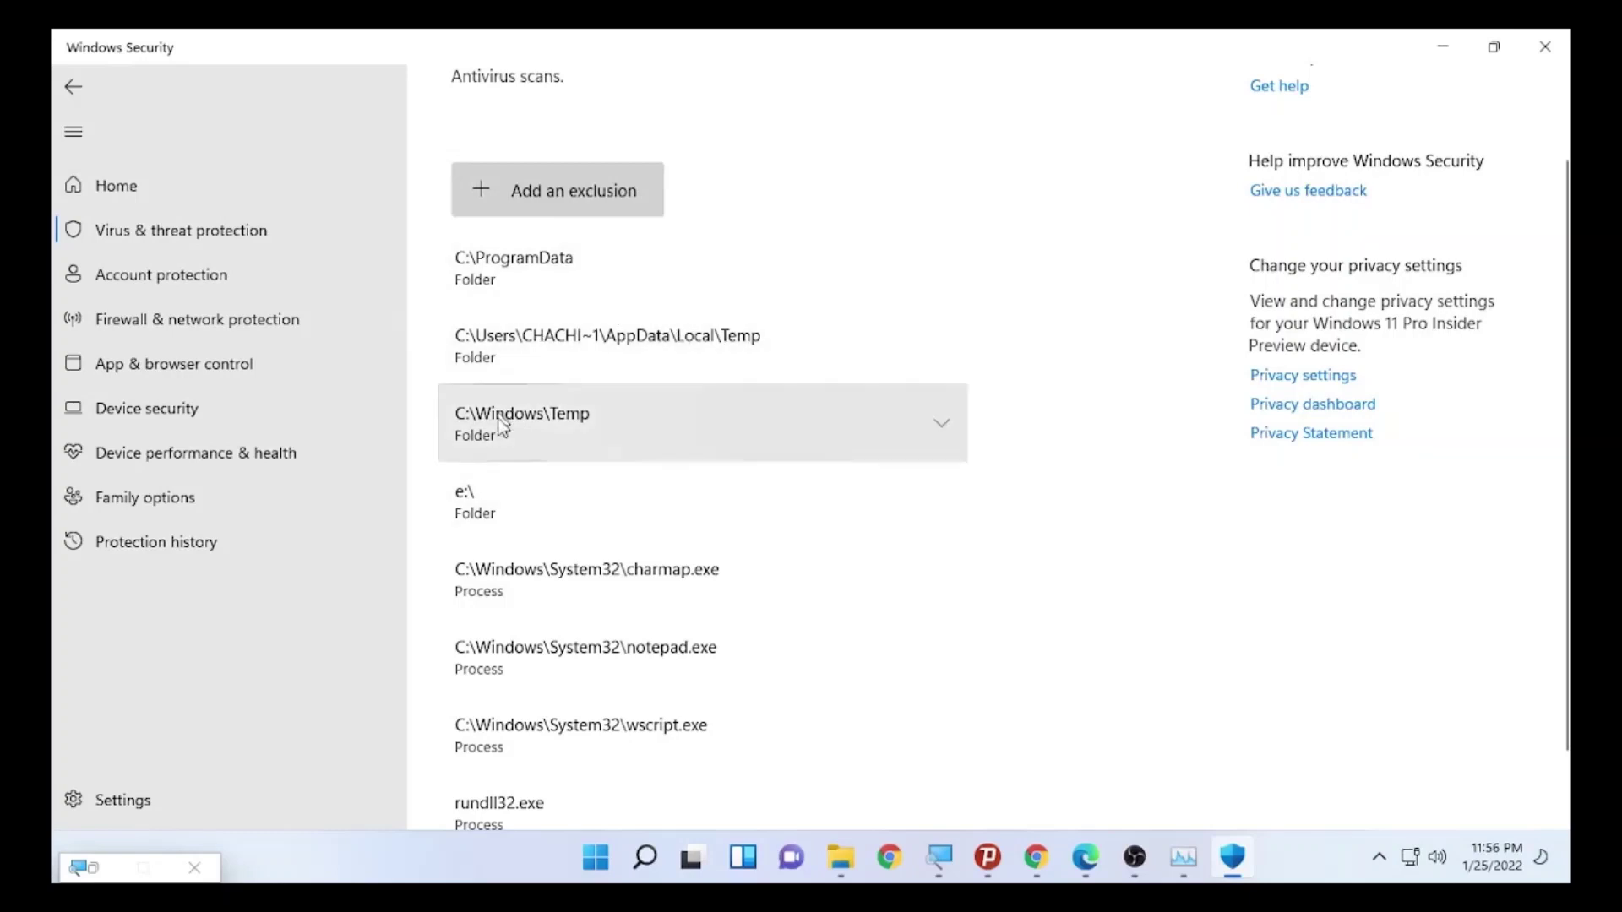
pyautogui.scroll(-1, 641, 414)
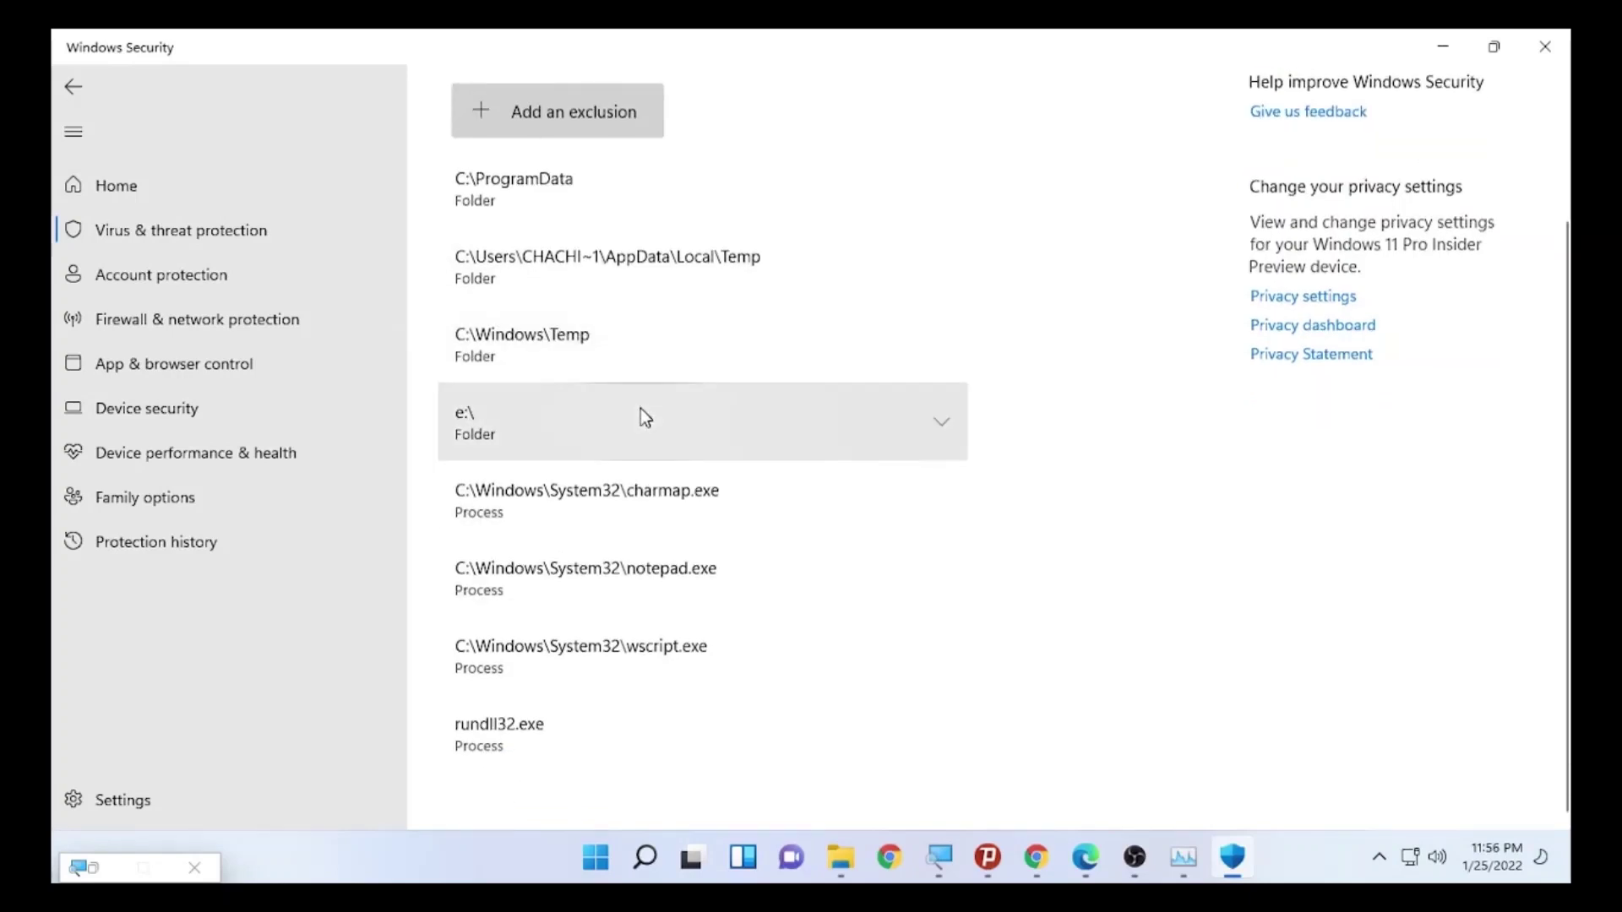
pyautogui.scroll(2, 639, 408)
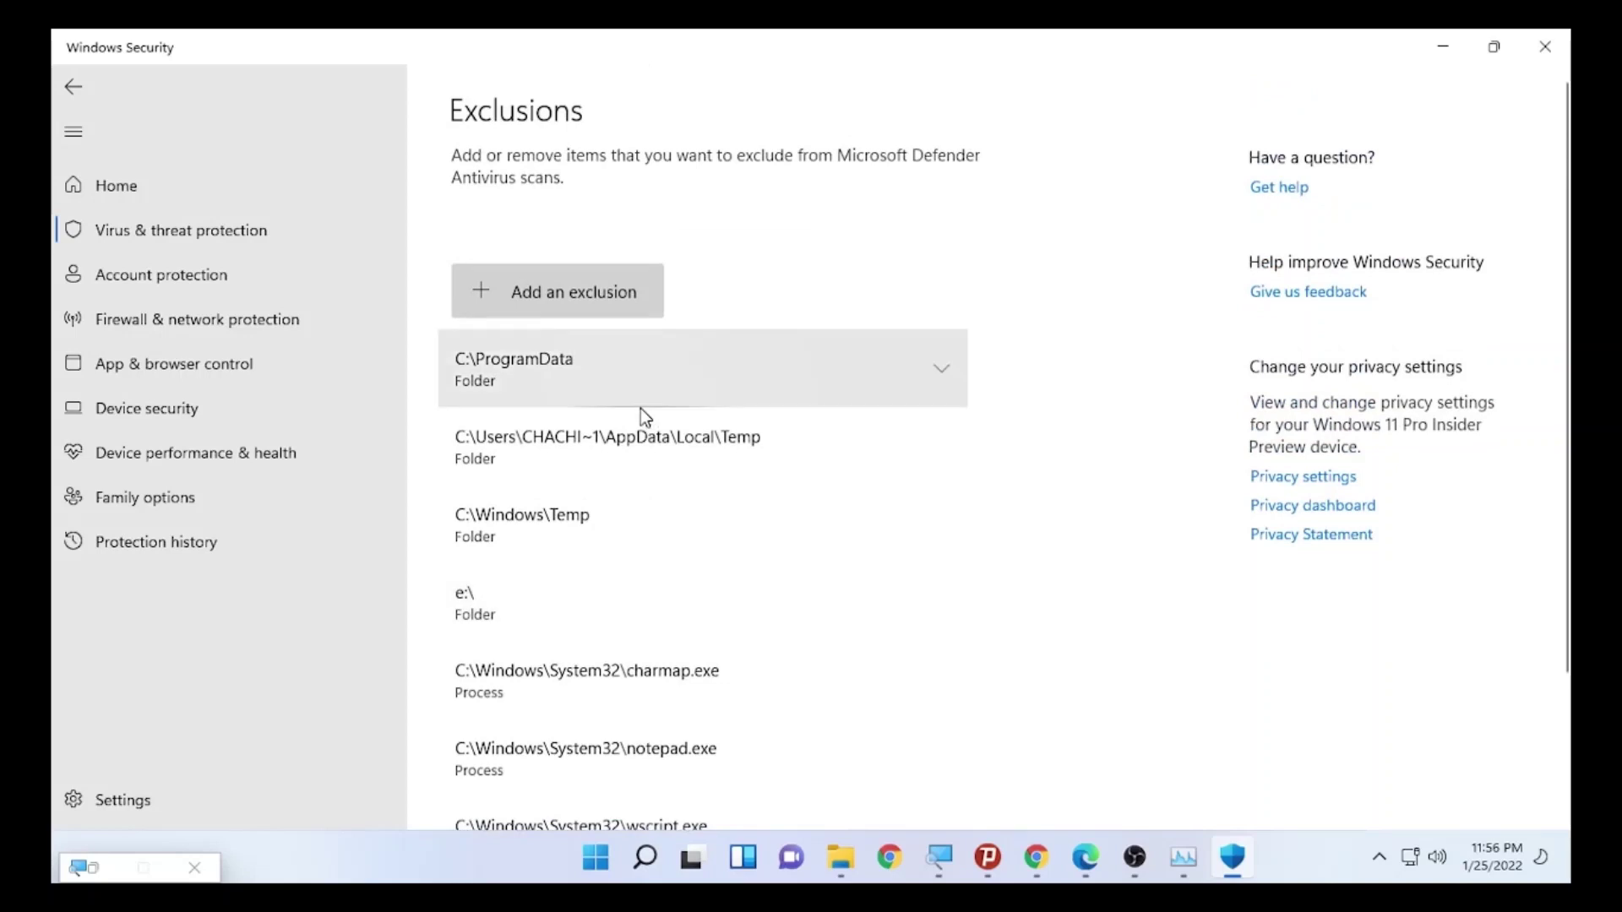
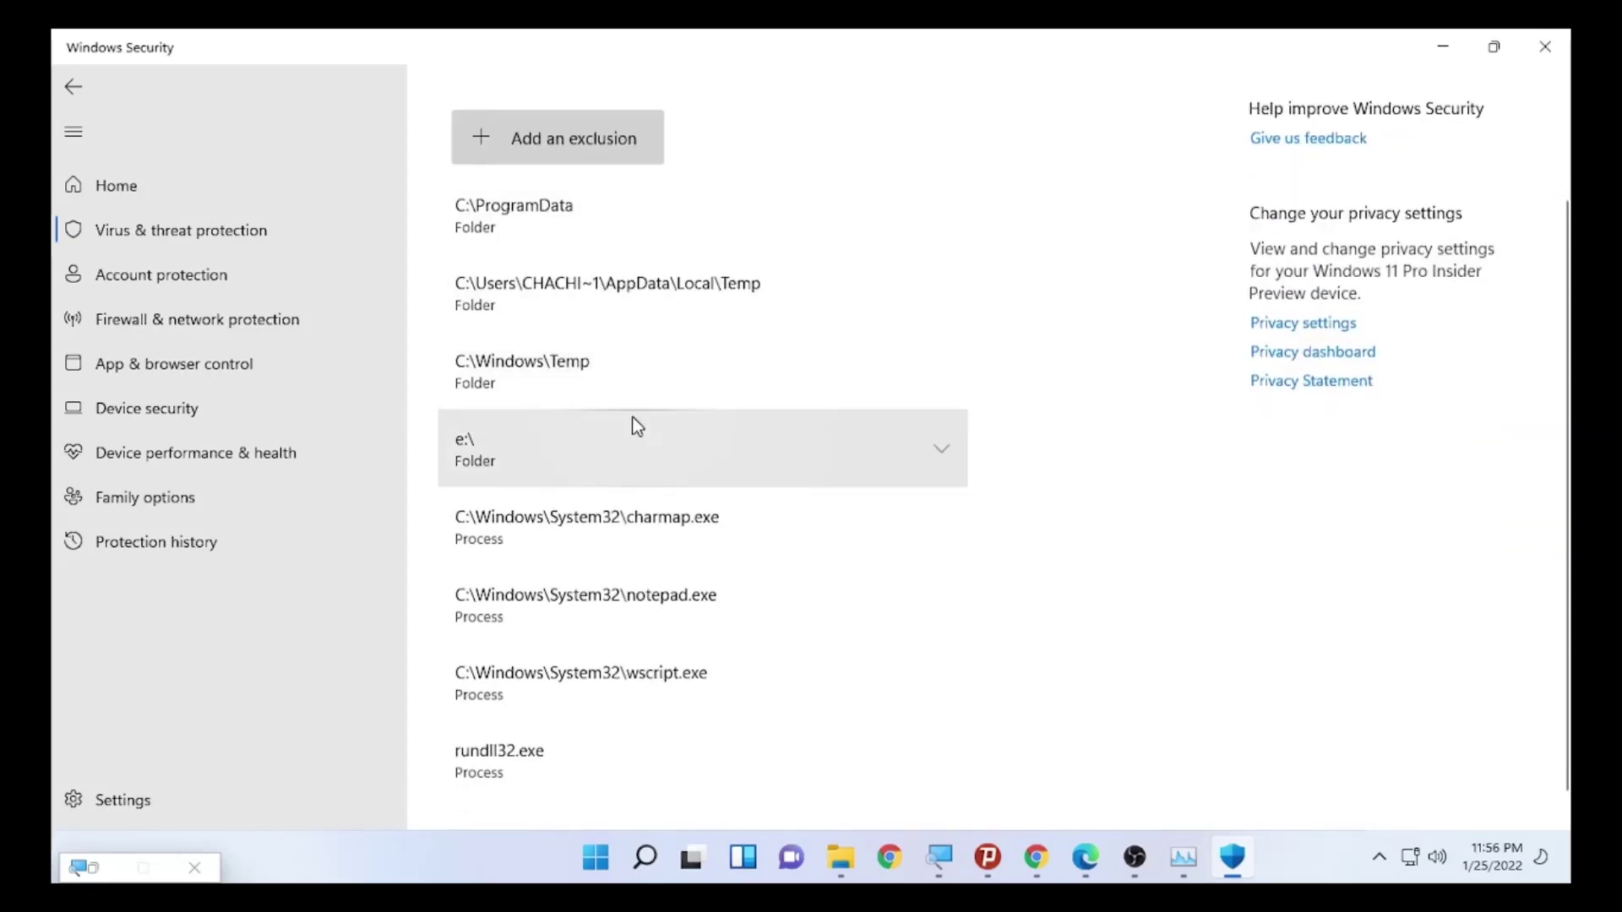
# Bring up Task Manager from the taskbar to review its 7 apps and 56 background processes.
pyautogui.scroll(2, 634, 416)
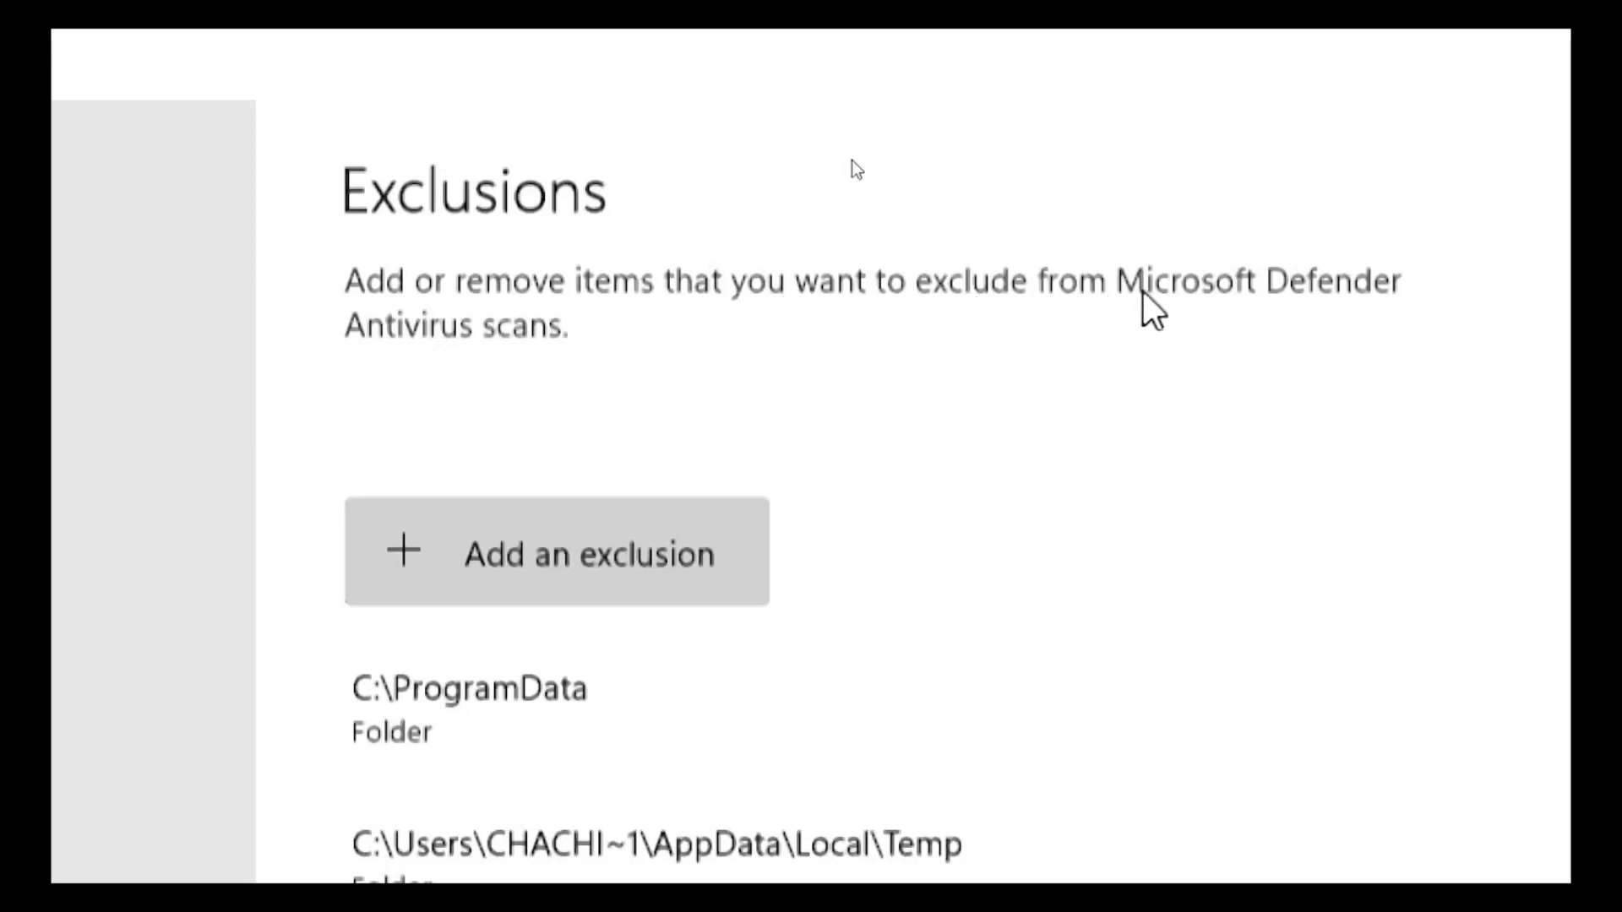
pyautogui.click(566, 325)
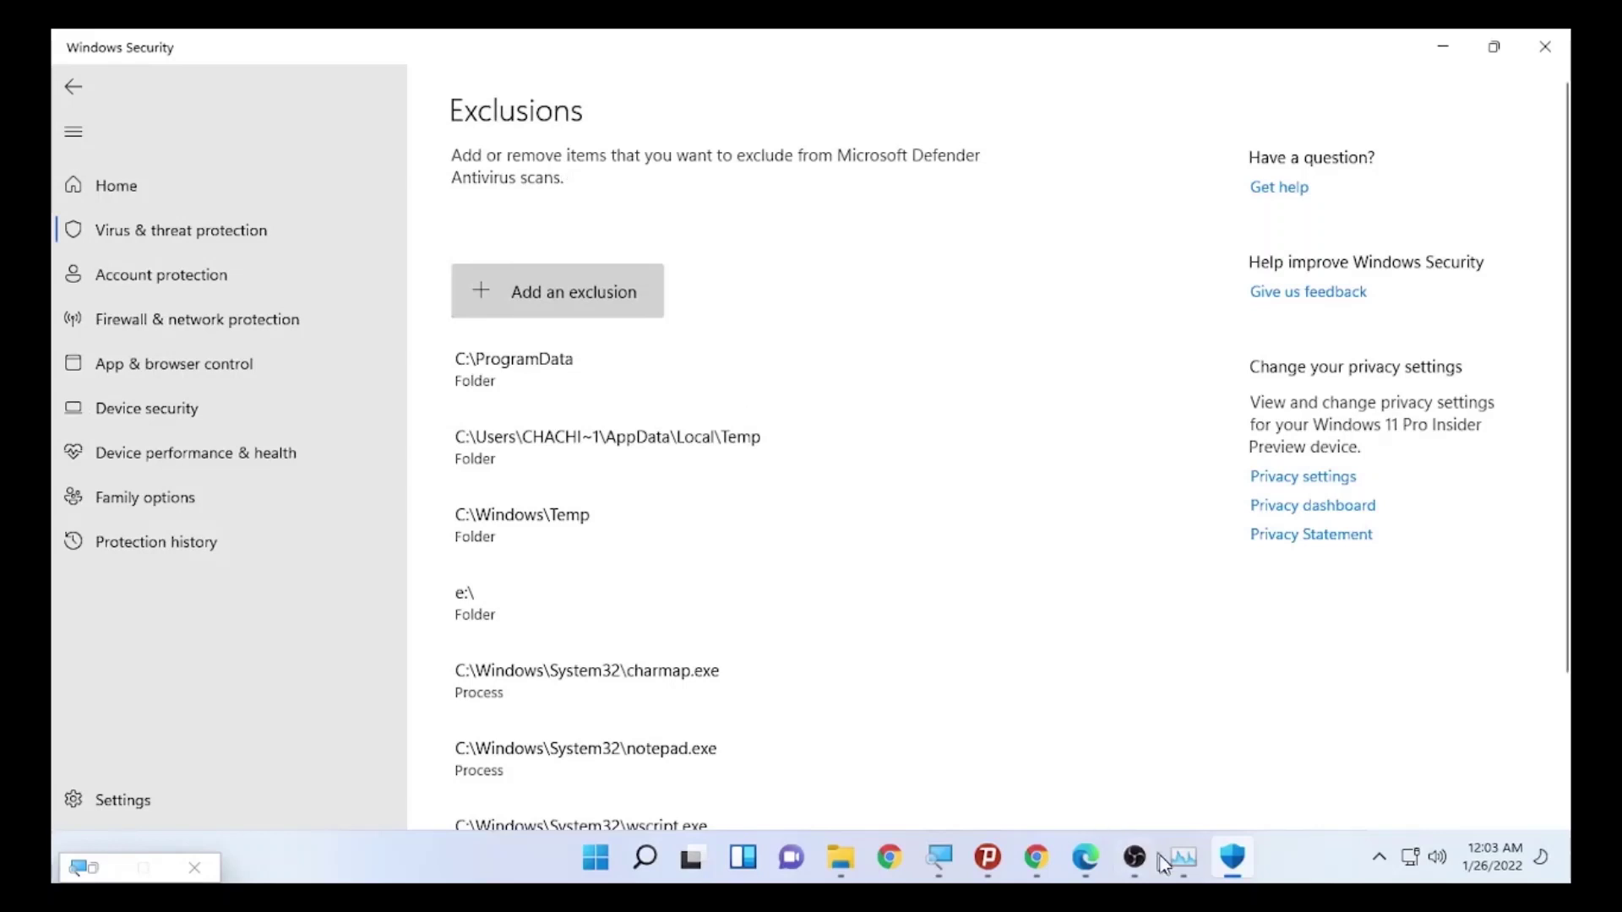
pyautogui.click(1182, 875)
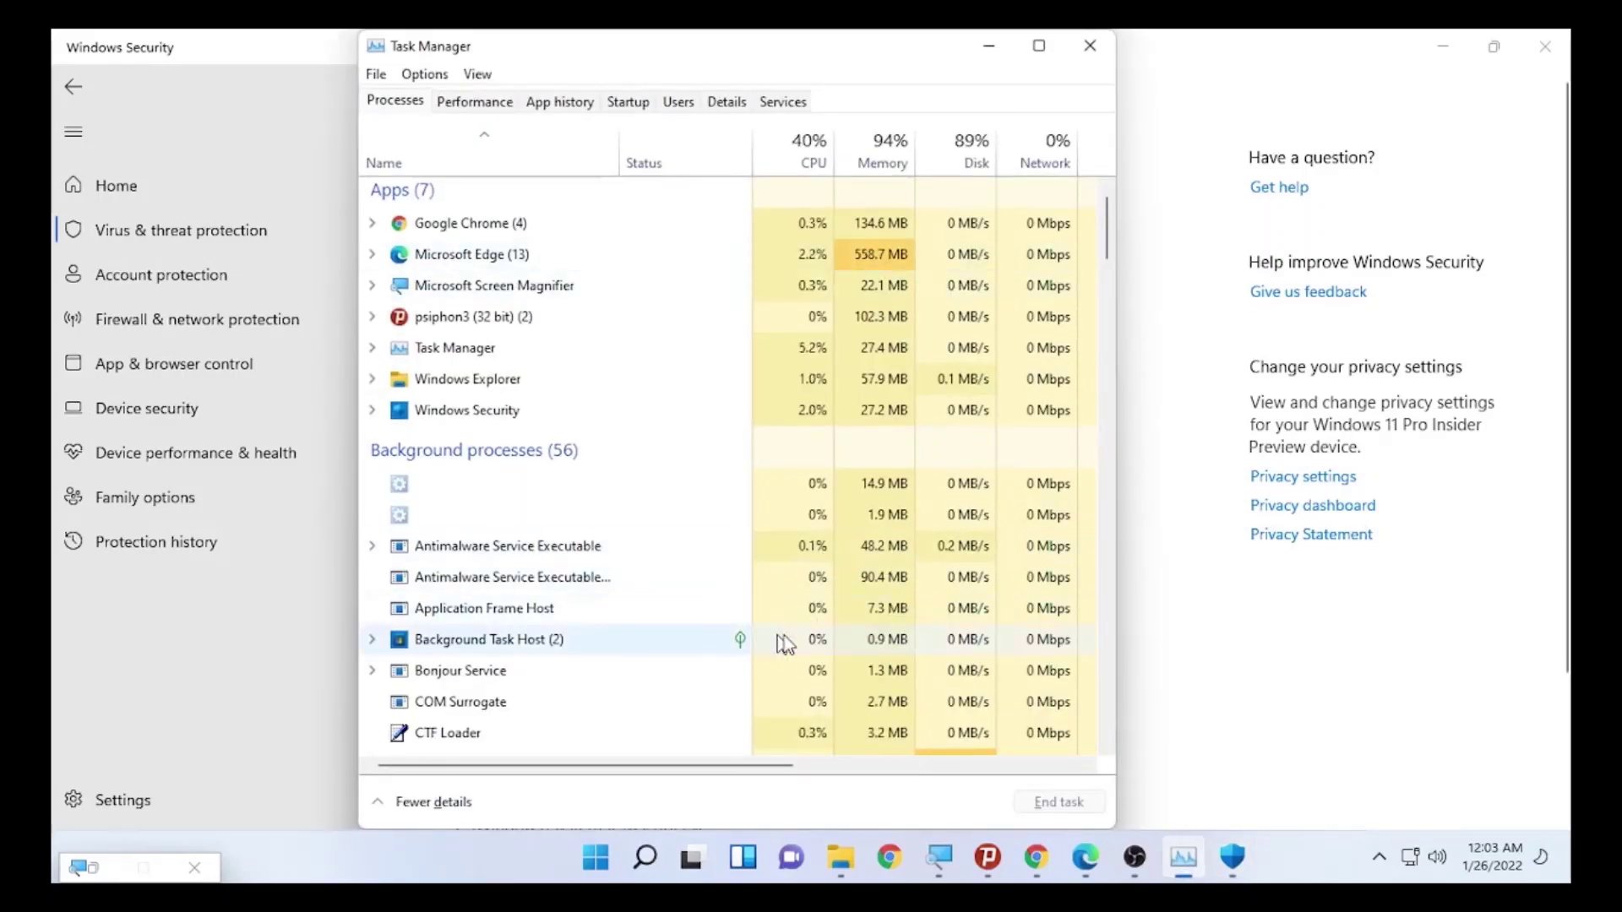